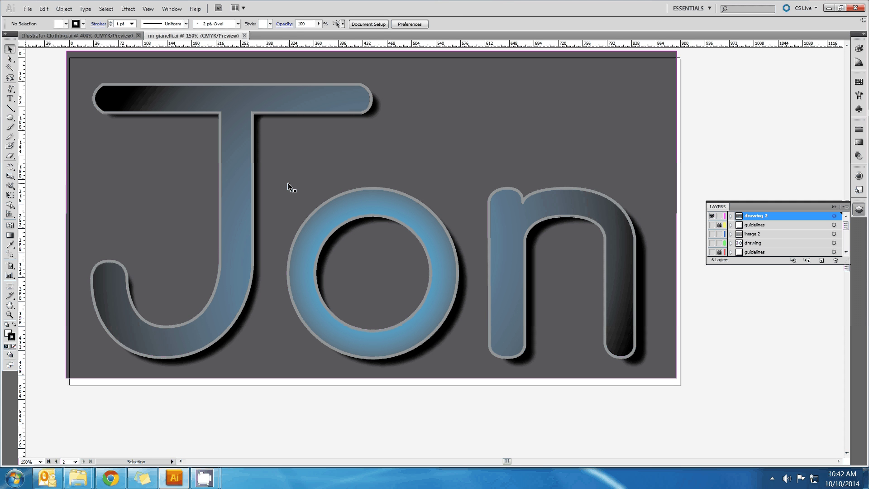
Delete the existing black shadow shape behind the lettering.
scroll(289, 189, "up", 2)
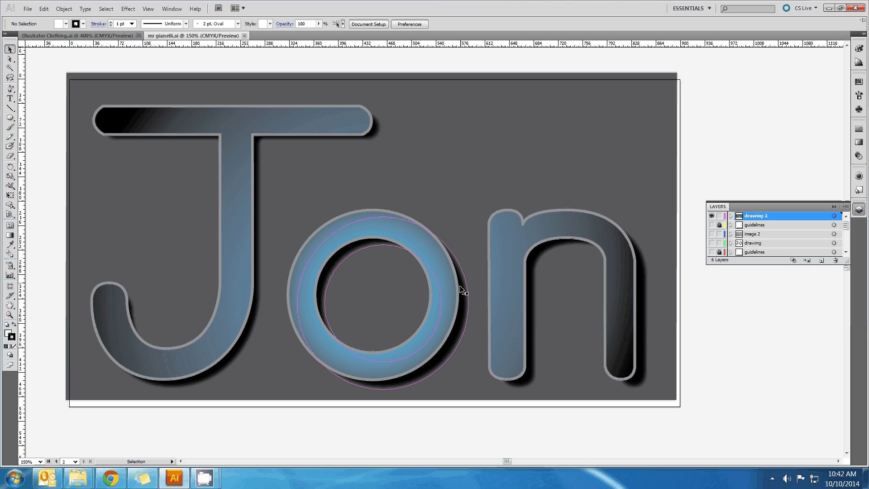
left_click_drag(439, 362, 496, 317)
key("ctrl+z")
Duplicate the lettering group slightly up and to the right, and give the copy a black fill and no stroke.
left_click(442, 287)
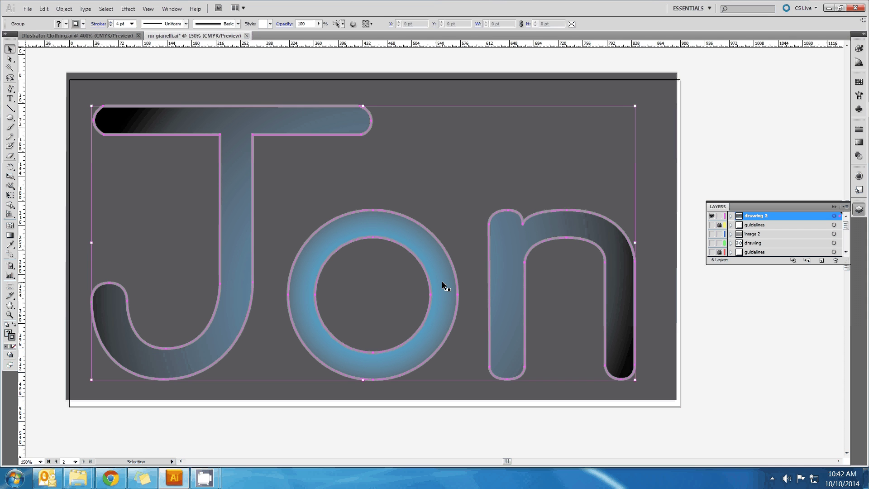
left_click_drag(443, 283, 450, 272)
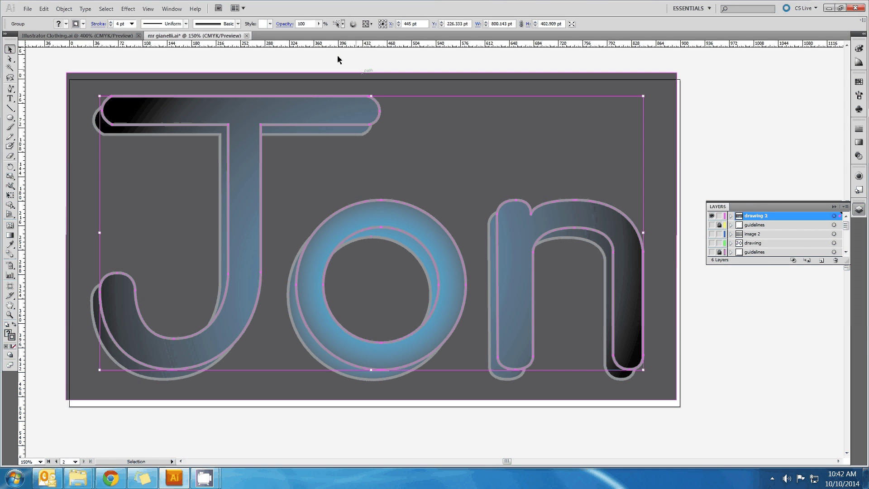
left_click(66, 24)
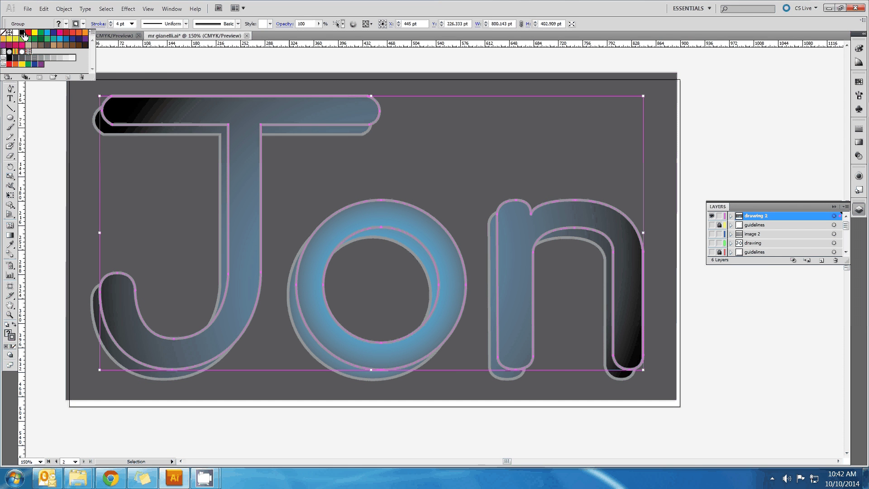
left_click(23, 33)
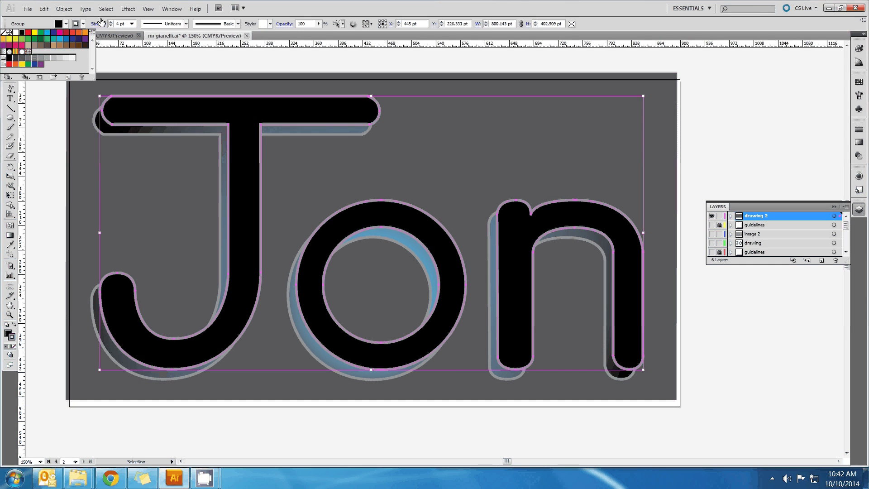
left_click(3, 32)
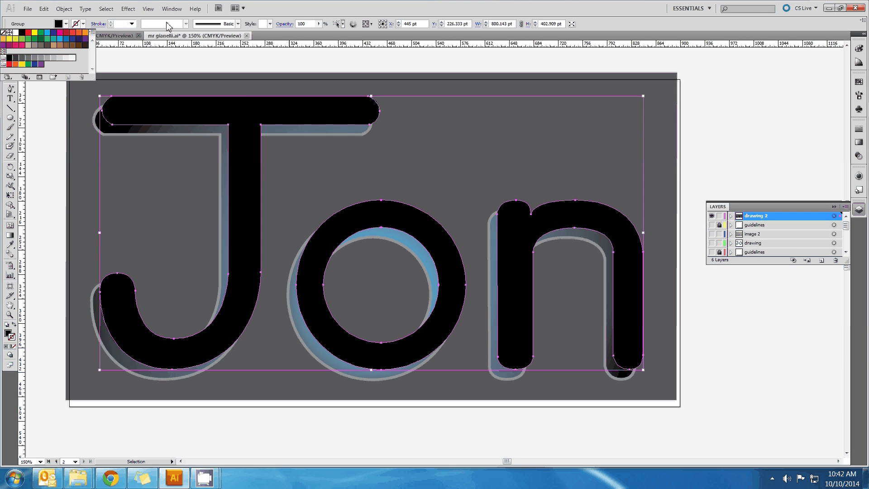
Apply a Feather effect with a 7 pt radius to the black lettering copy.
left_click(128, 9)
mouse_move(163, 124)
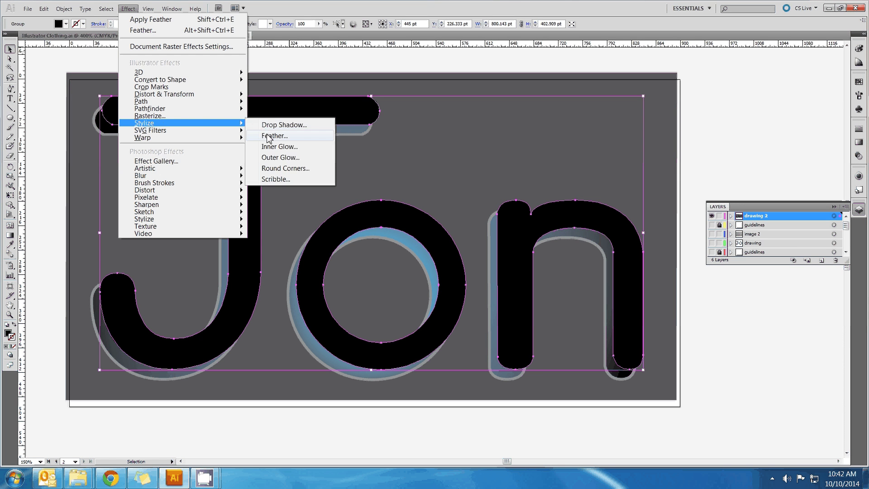
left_click(283, 136)
left_click(348, 213)
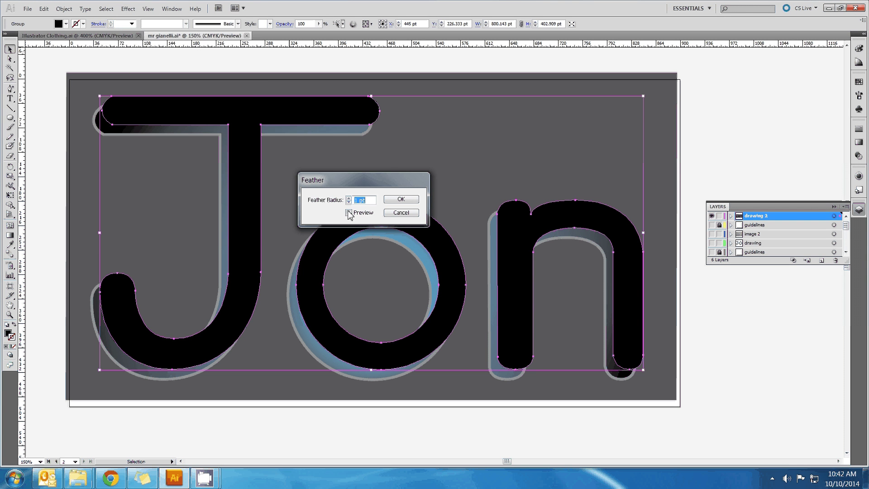
left_click(349, 198)
left_click(349, 199)
left_click(349, 198)
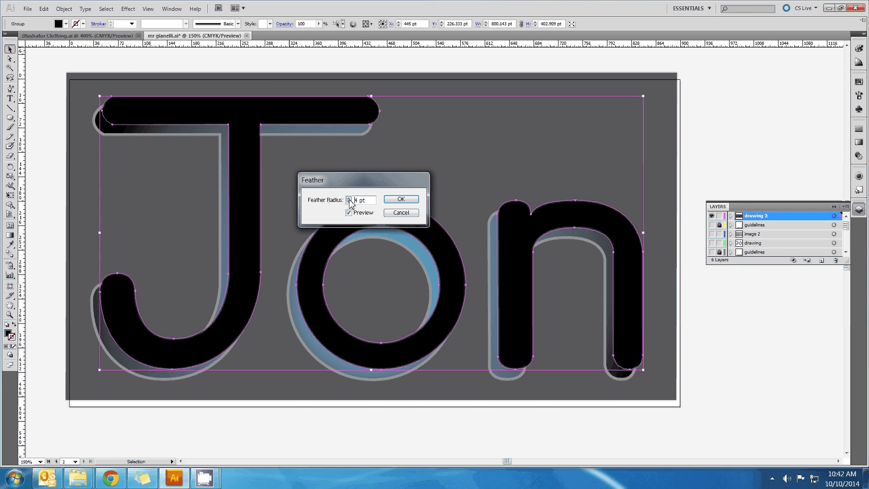
left_click(349, 198)
left_click(349, 198)
left_click(348, 198)
left_click(349, 199)
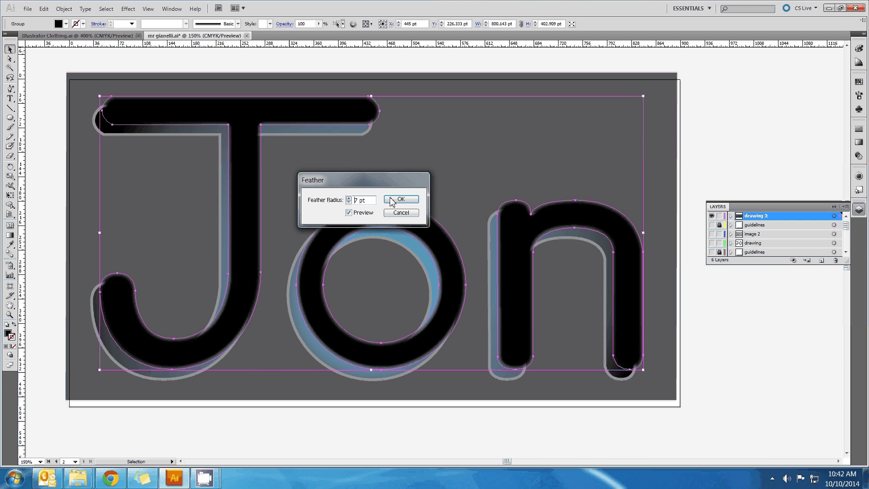
left_click(402, 200)
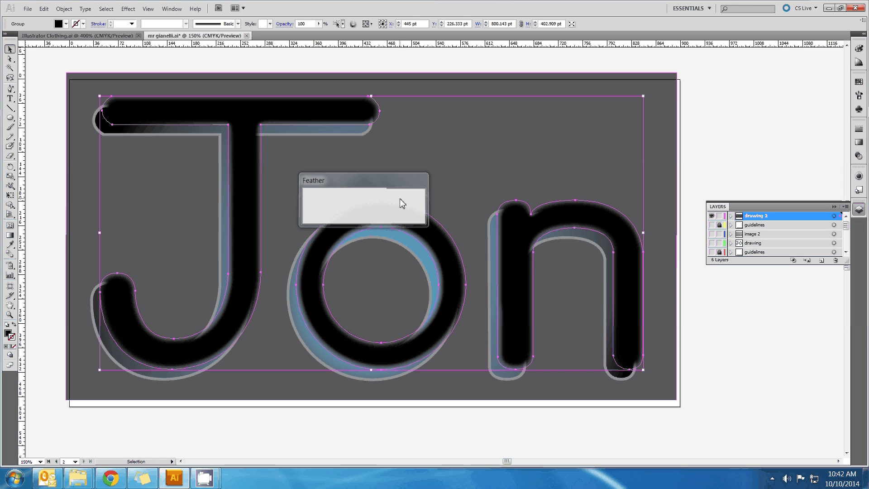
Move the feathered copy below the original lettering group in drawing 2 and nudge it left and down to form a close shadow.
left_click(733, 217)
left_click(746, 243)
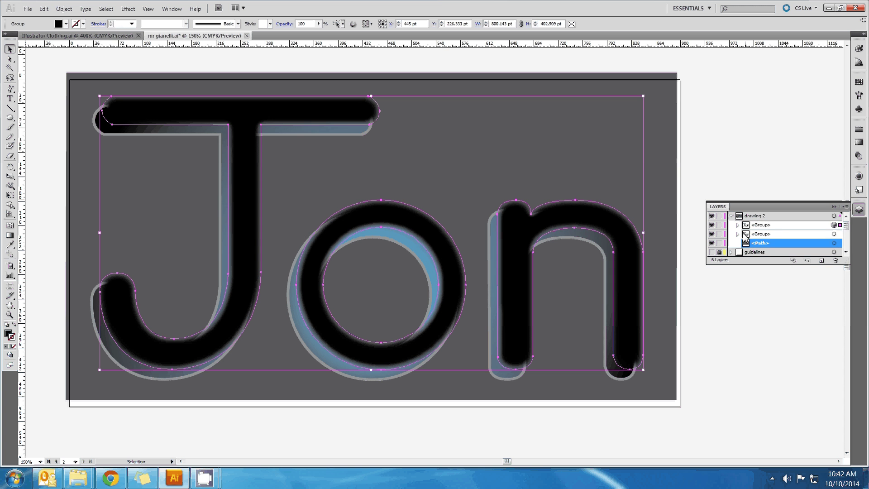
left_click_drag(751, 225, 747, 235)
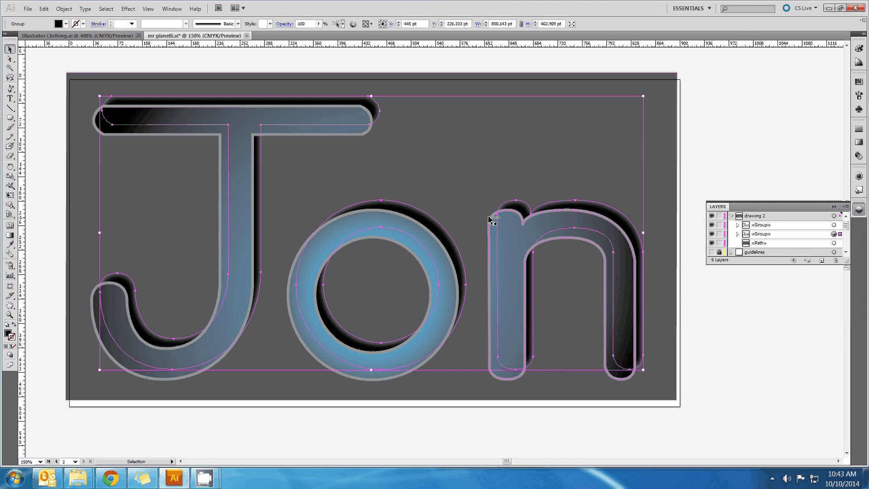
key("Left")
key("Down")
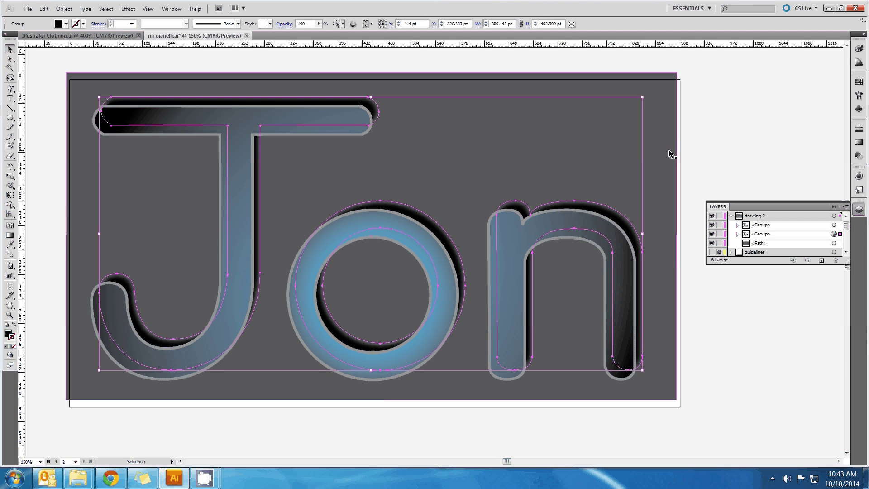
key("Left")
left_click(692, 136)
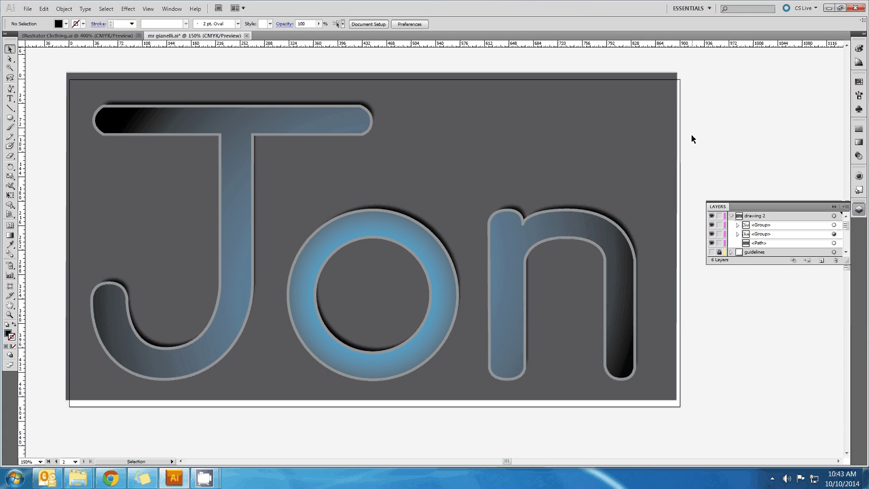
Delete the feathered shadow copy behind the lettering.
left_click(434, 242)
left_click(129, 8)
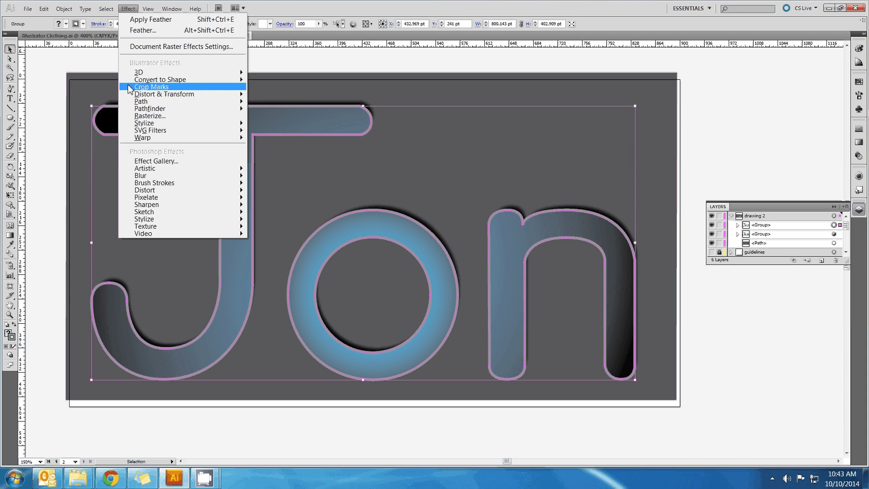
left_click(335, 164)
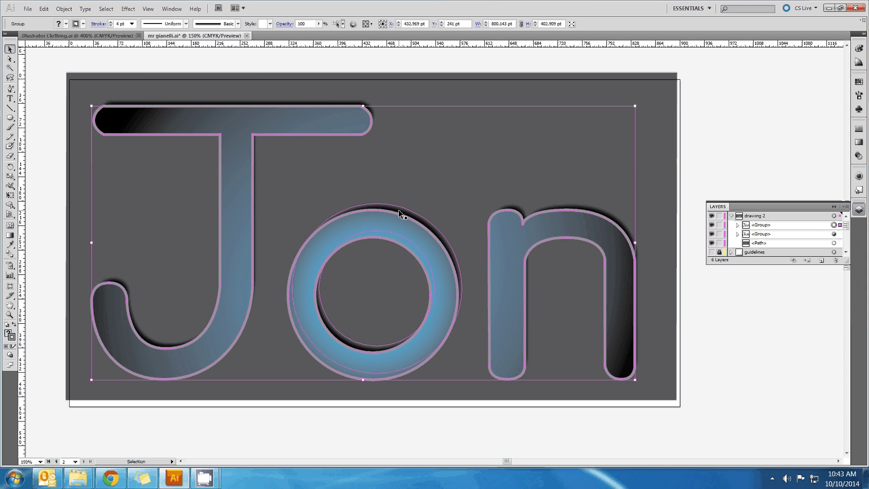
left_click(399, 207)
key("Delete")
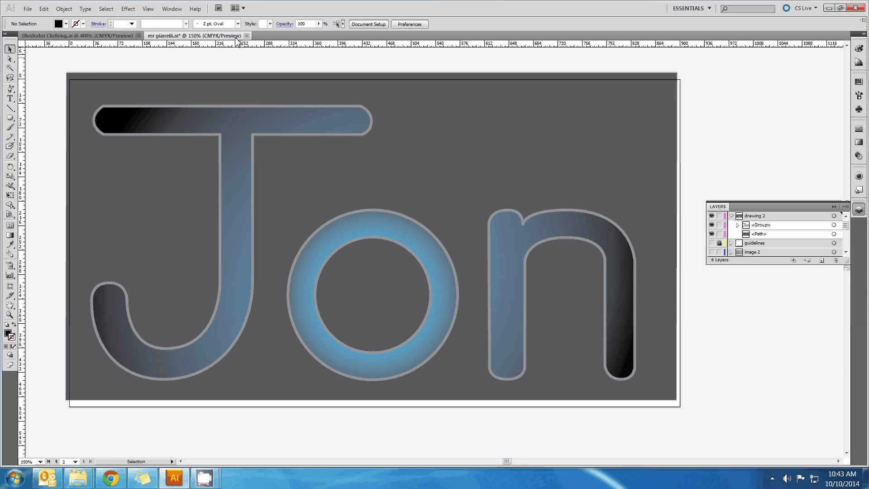
left_click(128, 9)
mouse_move(182, 74)
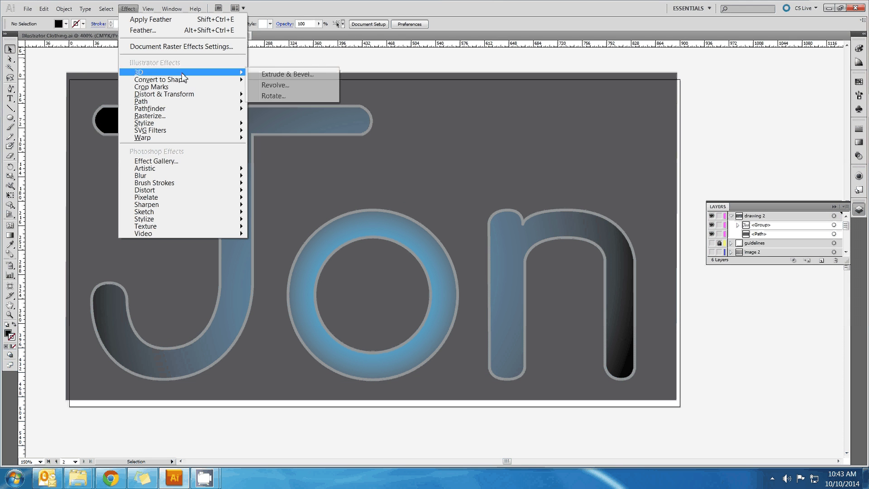
left_click(277, 74)
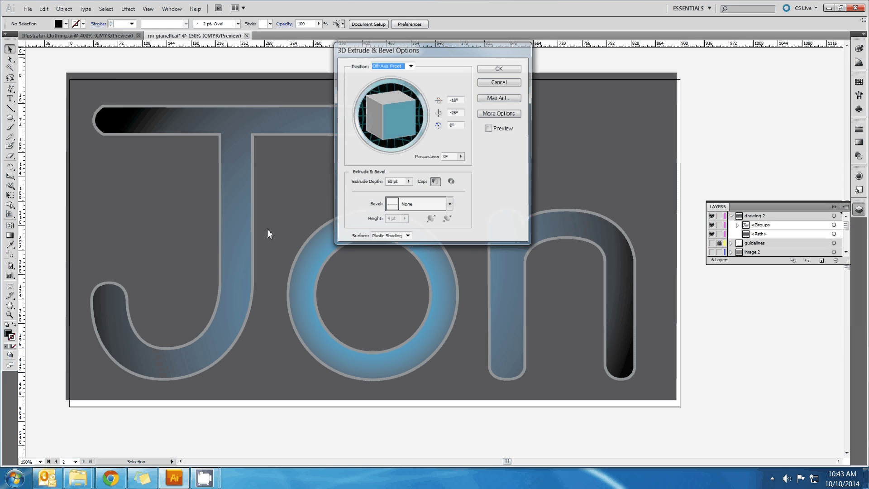
left_click(499, 82)
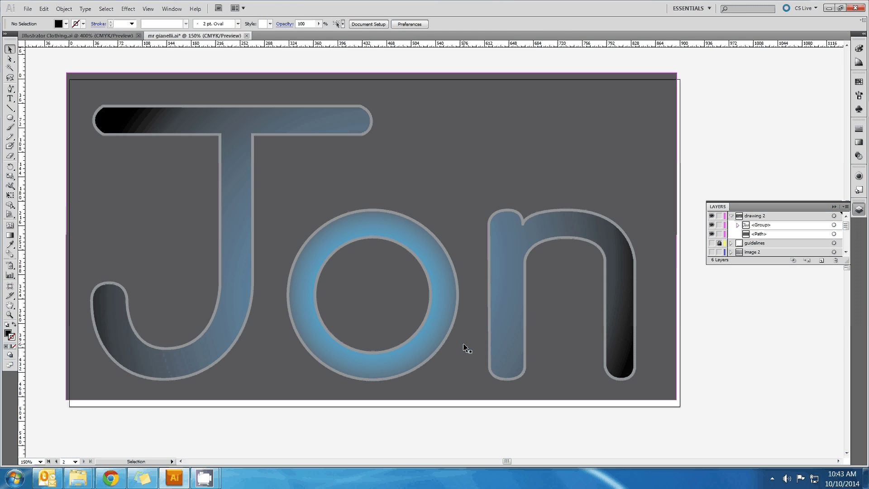
Apply the last-used 3D Extrude & Bevel effect to the lettering group and deselect it.
left_click(429, 346)
left_click(128, 8)
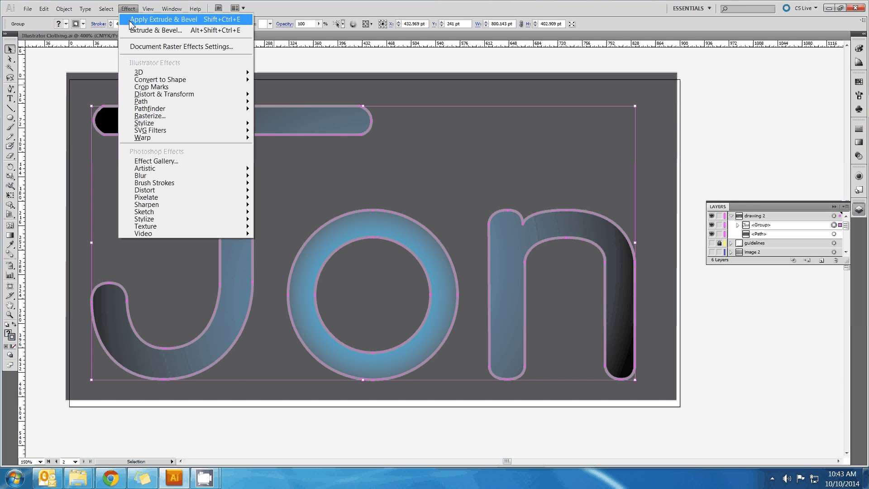
left_click(131, 21)
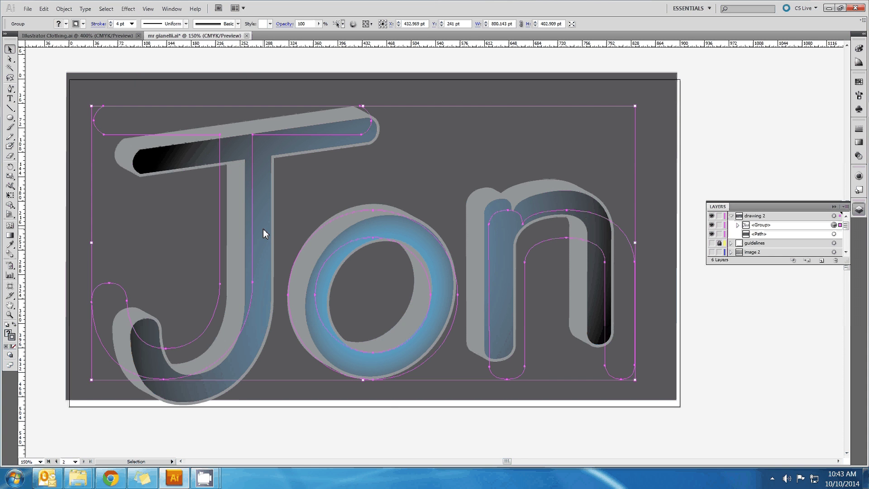
left_click(704, 102)
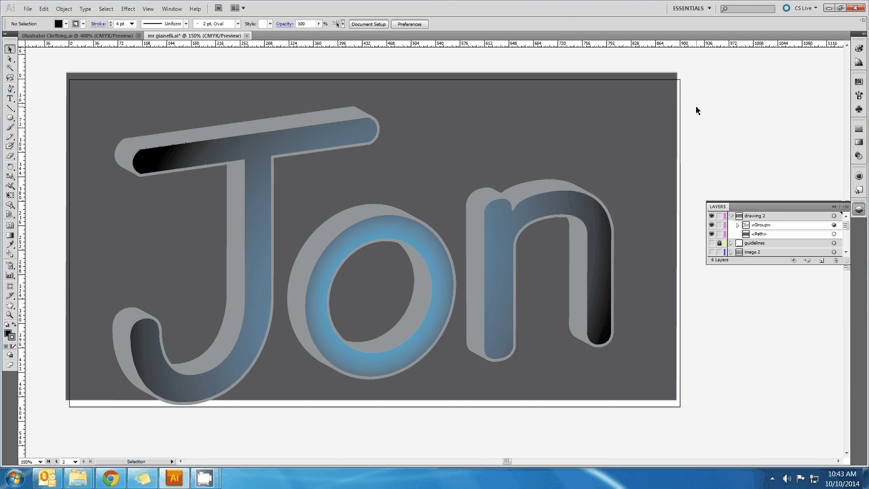
Undo the 3D Extrude & Bevel effect on the lettering.
key("a")
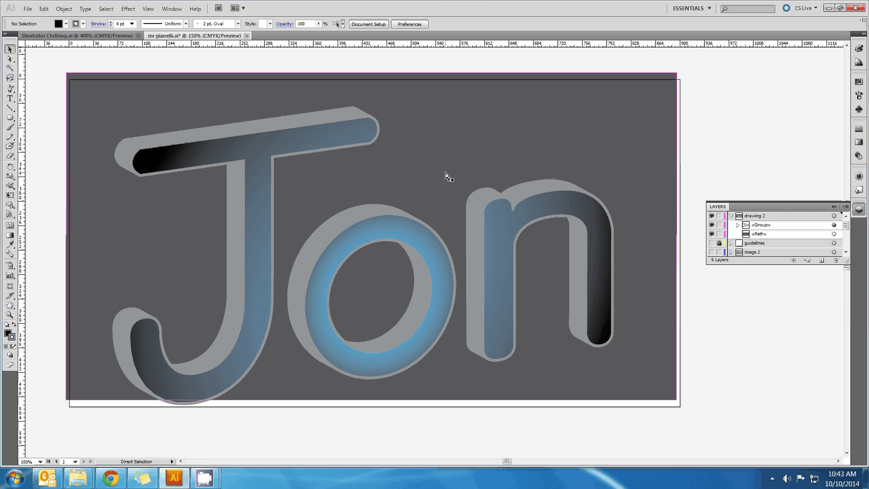
key("ctrl+z")
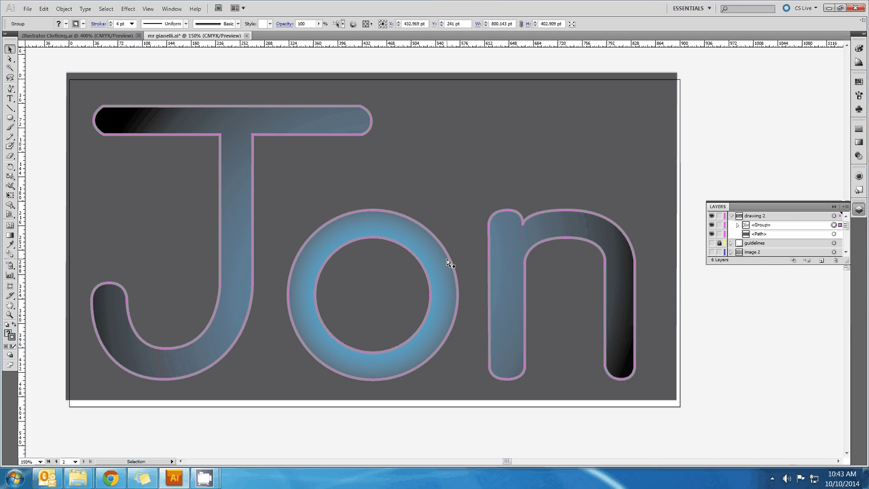
key("v")
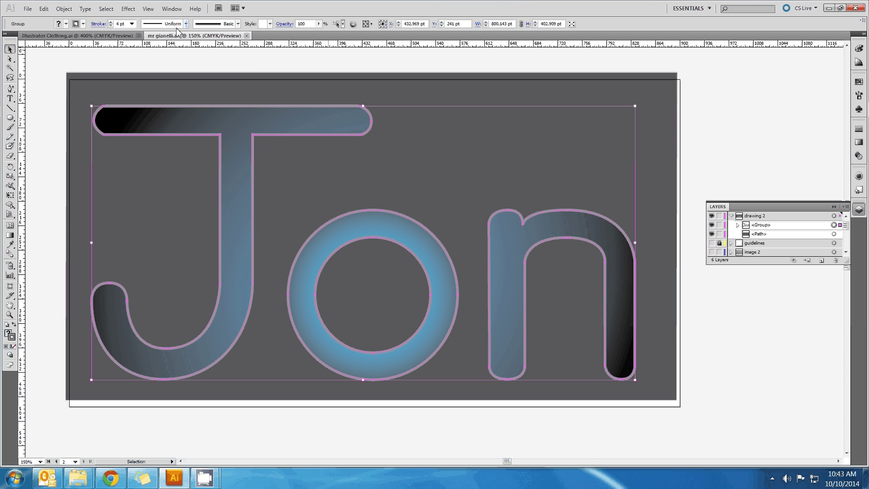
Apply a black Drop Shadow to the lettering in Multiply mode with 75% opacity, 7 pt X and Y offsets and 5 pt blur.
left_click(128, 8)
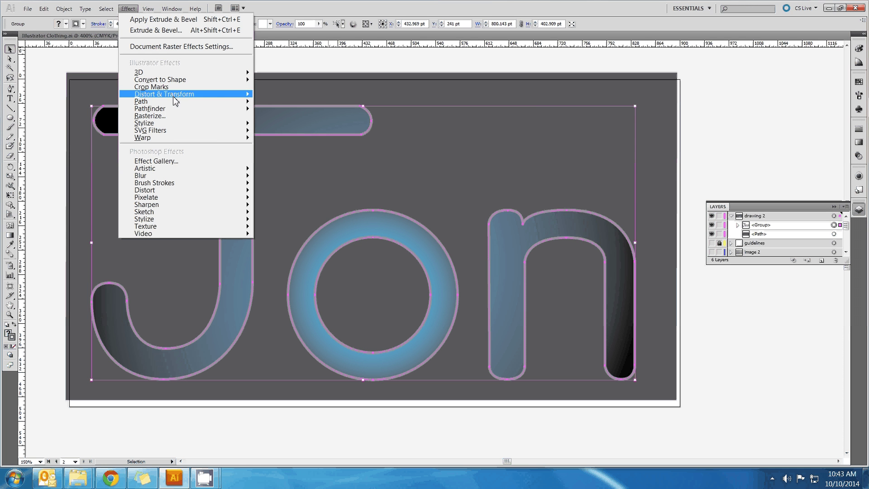
mouse_move(180, 103)
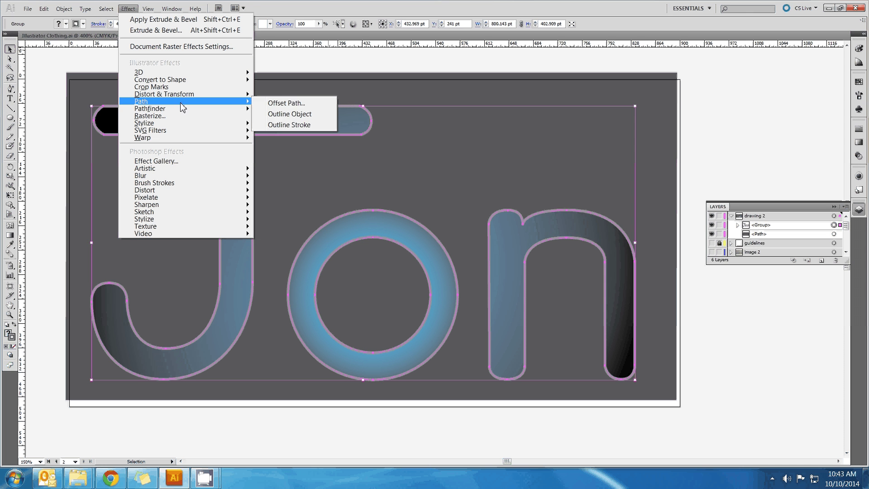
mouse_move(211, 111)
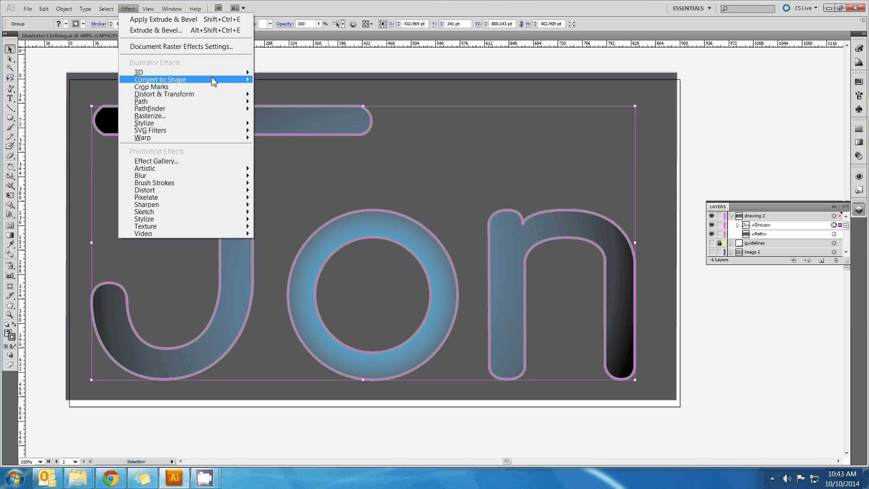
mouse_move(227, 78)
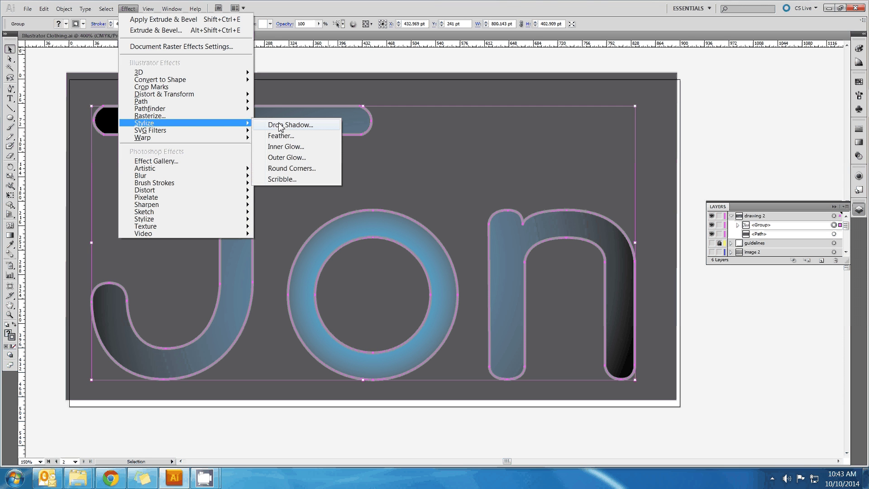
left_click(296, 125)
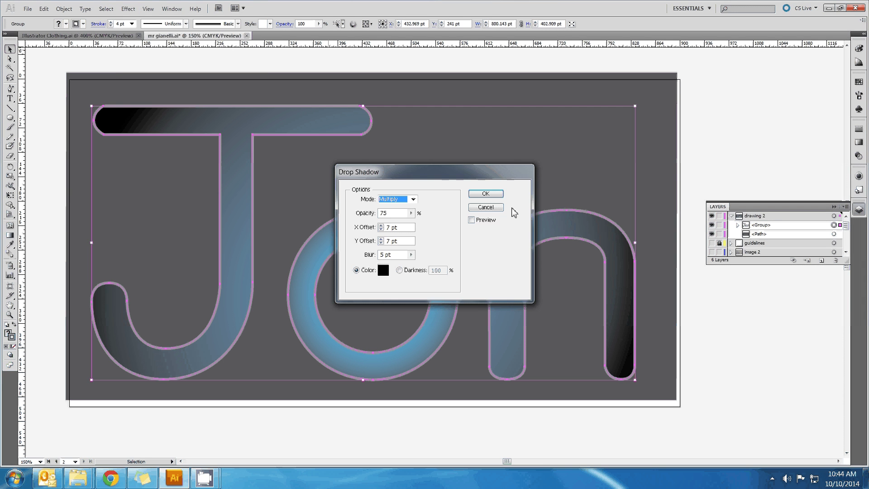
left_click(471, 220)
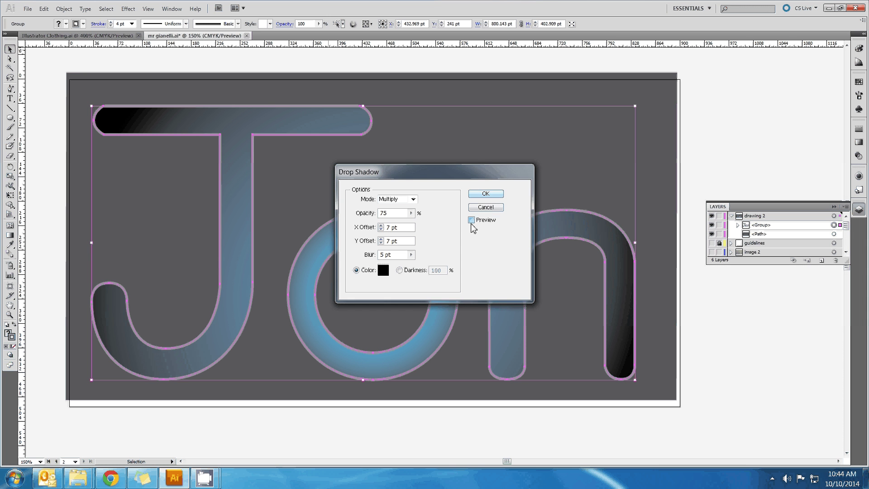
left_click(492, 194)
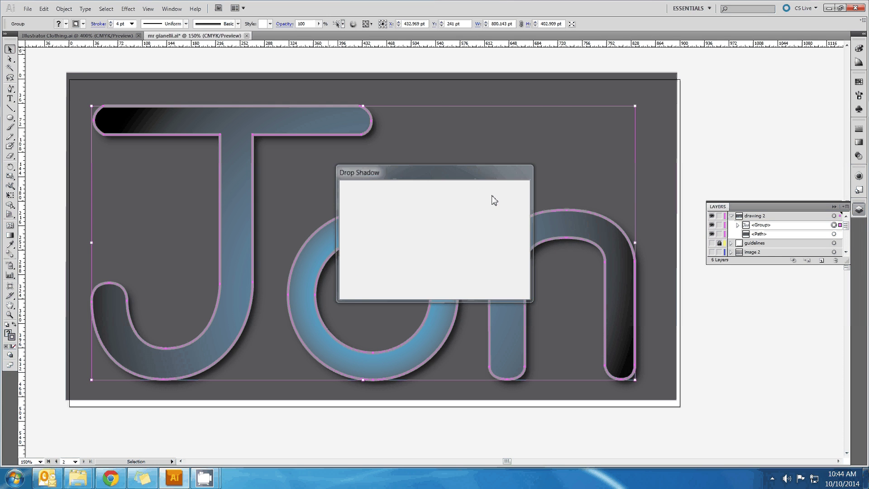
left_click(544, 140)
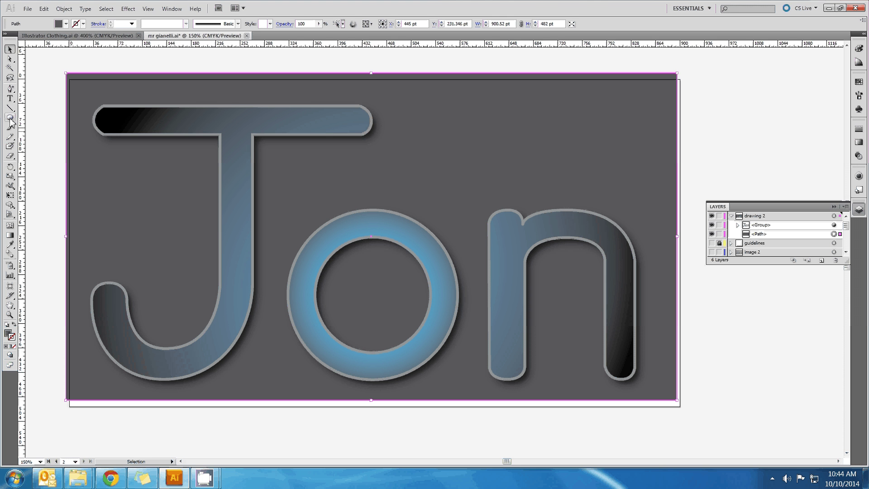
Draw a circle about 172 pt in diameter on the grey background, above and between the letters "o" and "n".
left_click(9, 91)
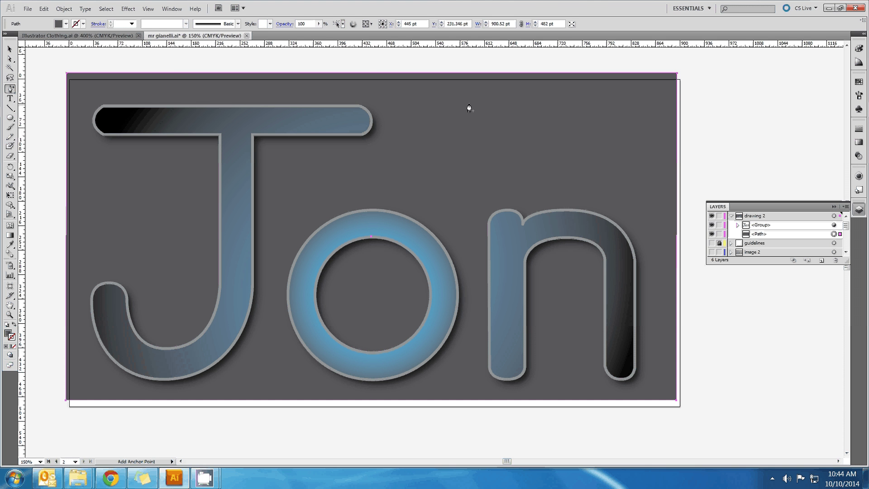
left_click(10, 118)
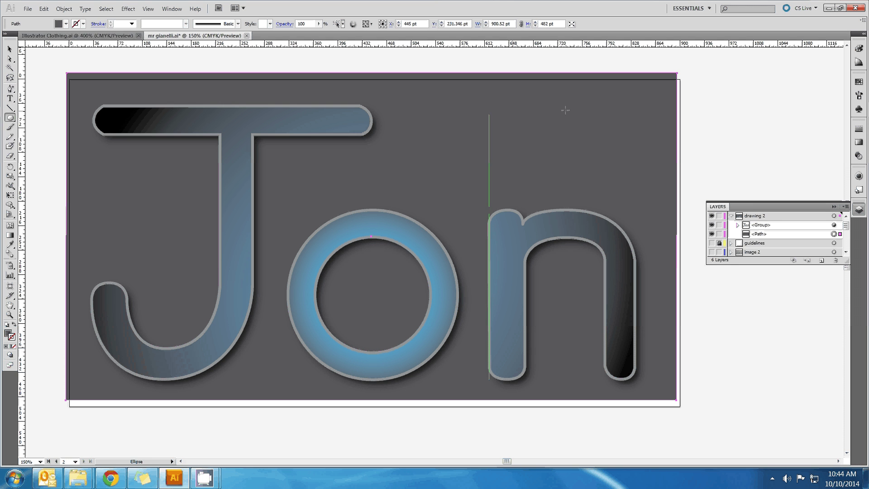
left_click_drag(414, 92, 537, 164)
key("plus")
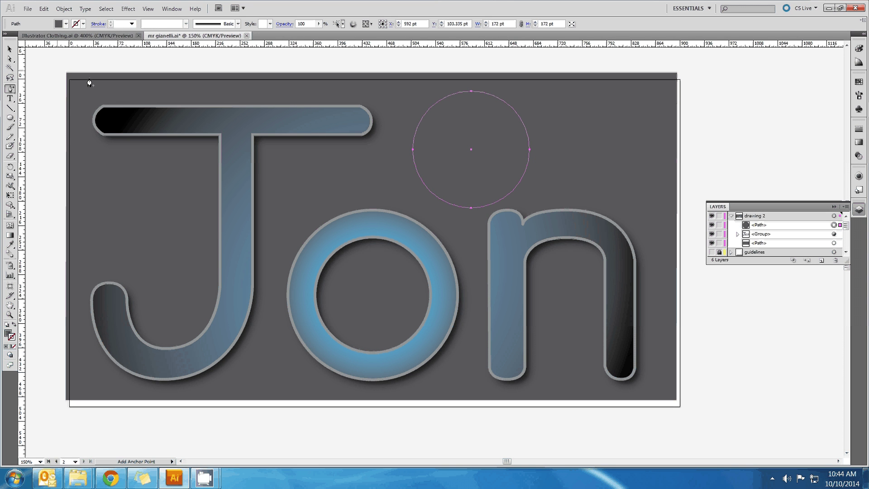
left_click(514, 179)
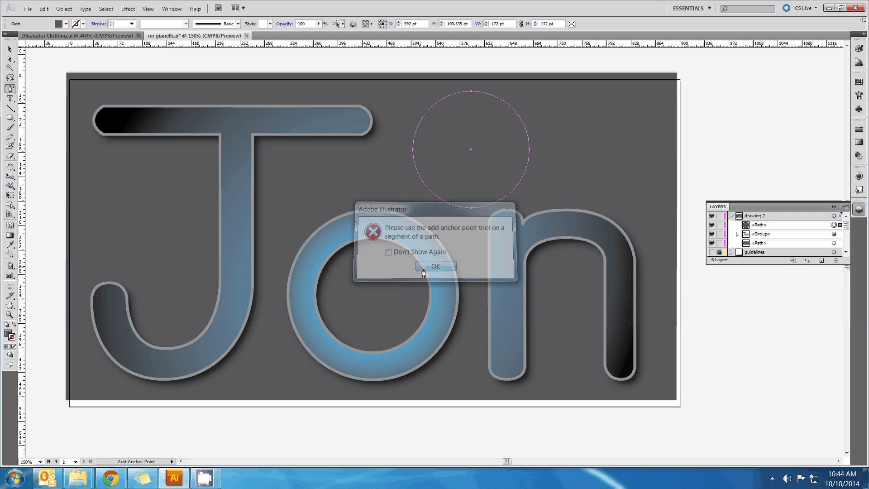
left_click(424, 266)
left_click(9, 49)
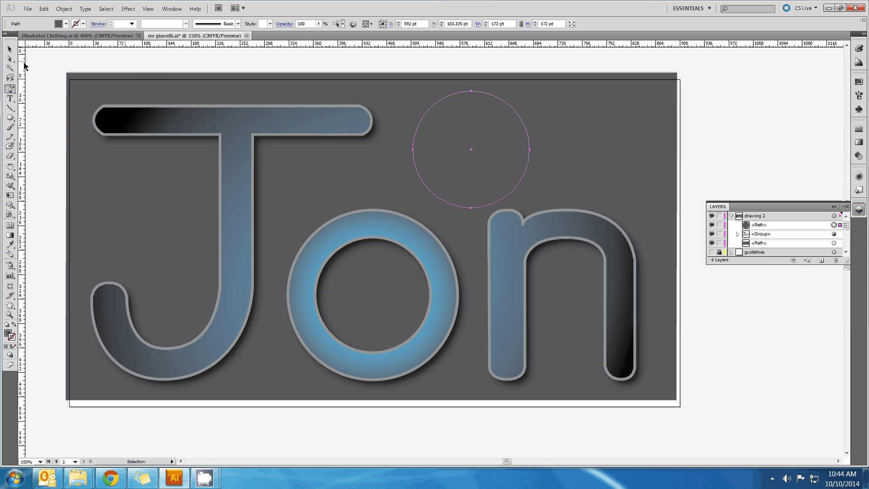
left_click(9, 48)
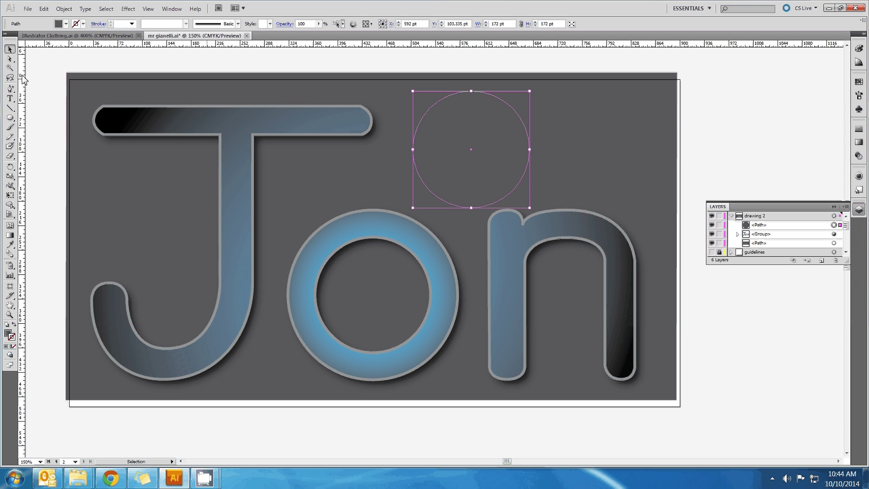
left_click(10, 88)
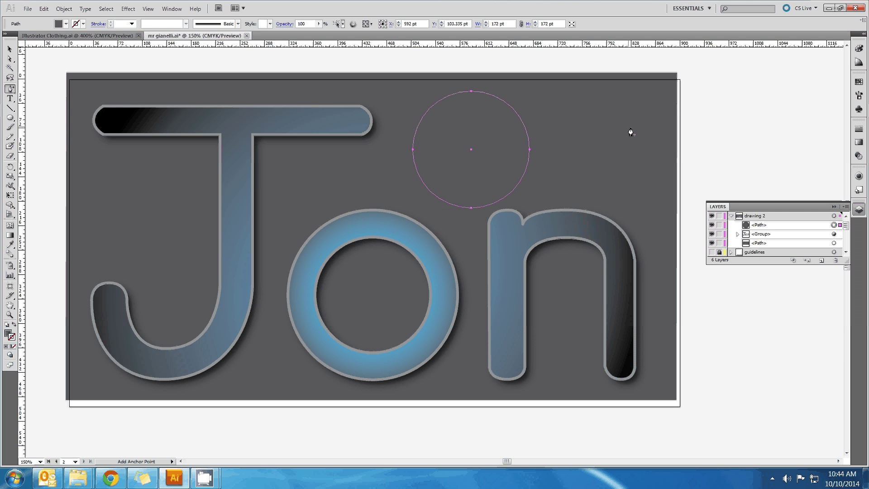
left_click(640, 142)
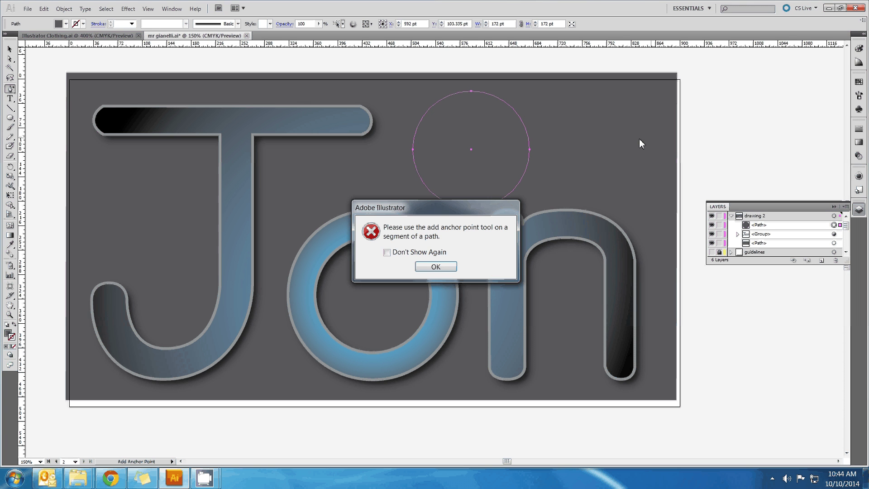
left_click(441, 266)
Draw a closed tail-like shape with a curved upper edge using the Pen tool, extending from inside the circle toward the background's upper-right corner.
left_click_drag(16, 92, 45, 87)
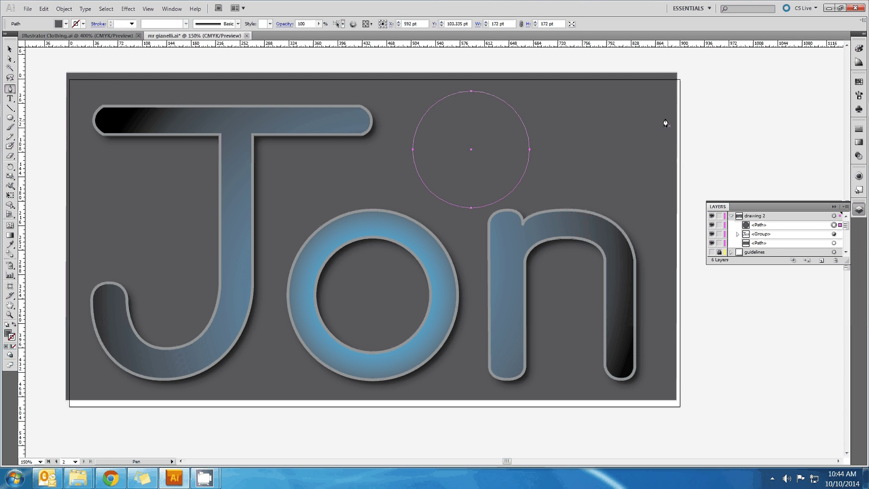
left_click_drag(657, 108, 626, 129)
left_click(572, 156)
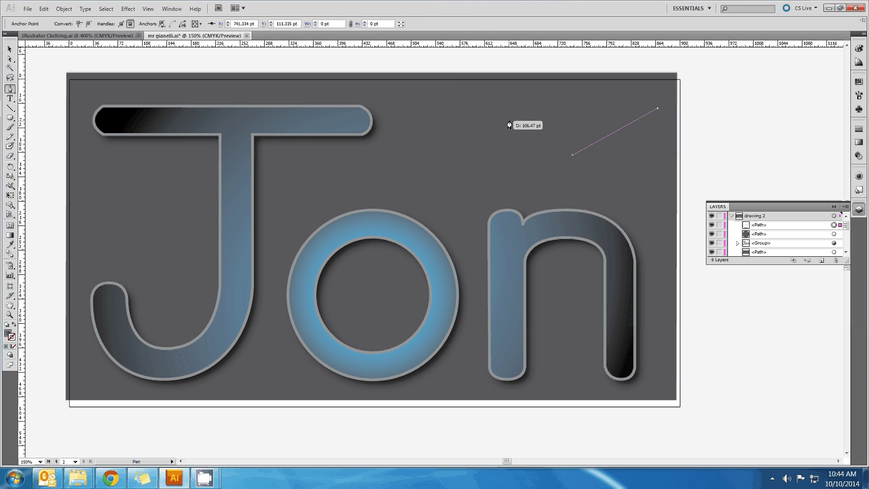
key("ctrl+z")
left_click_drag(532, 120, 435, 124)
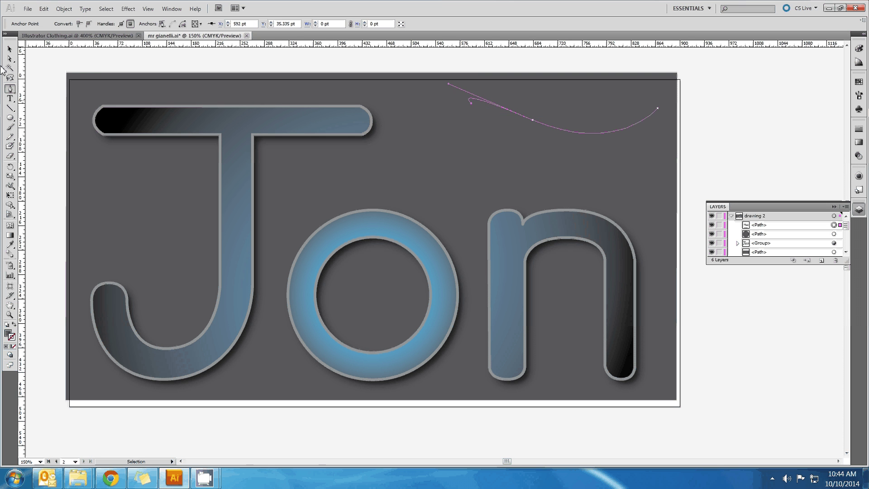
left_click(498, 178)
left_click(621, 161)
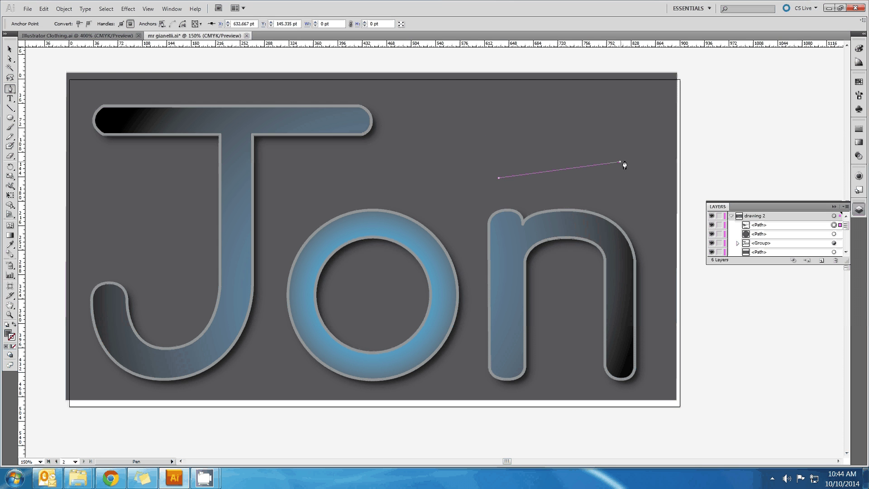
left_click(658, 109)
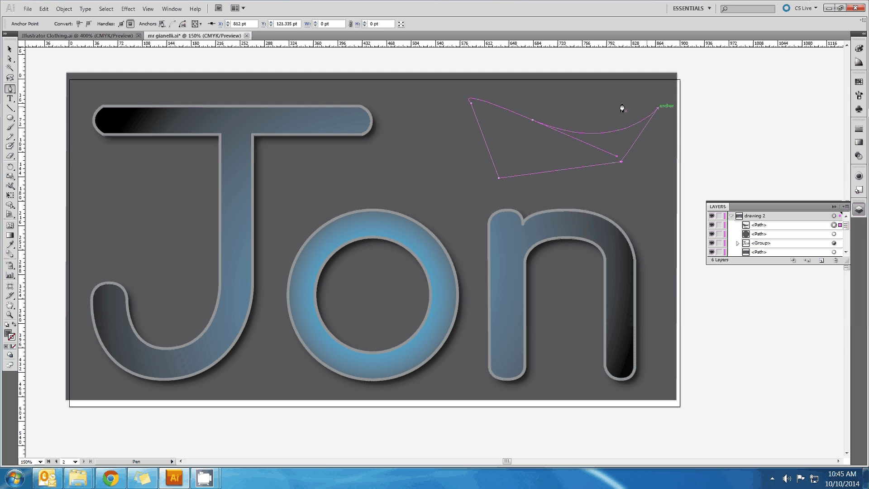
Try to join the circle and the tail-shaped path with the Join command.
key("v")
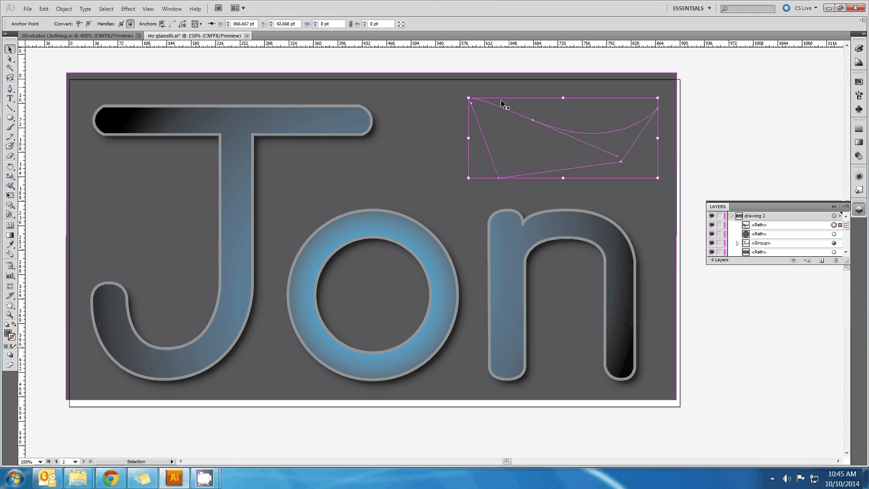
left_click(503, 104, "shift")
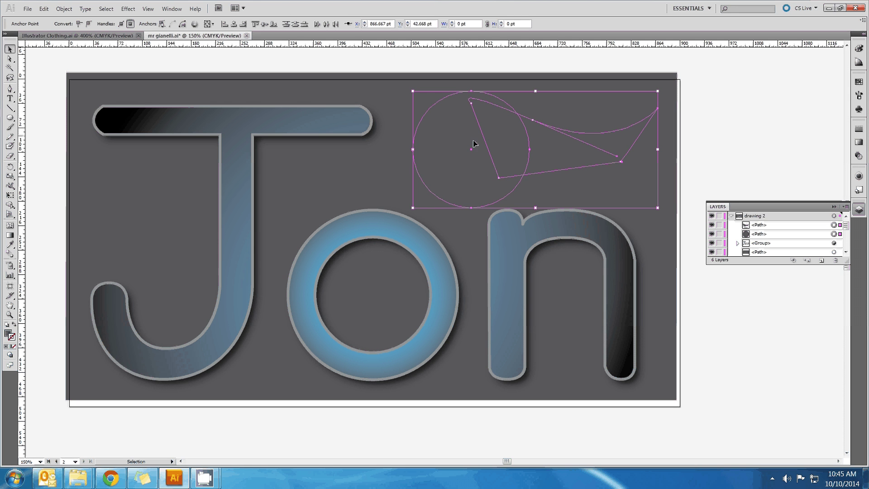
right_click(590, 151)
left_click(590, 207)
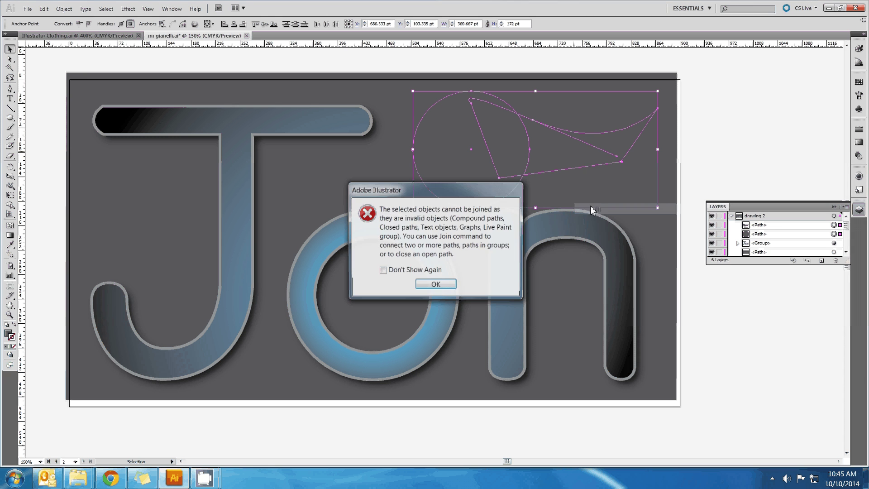
left_click(439, 284)
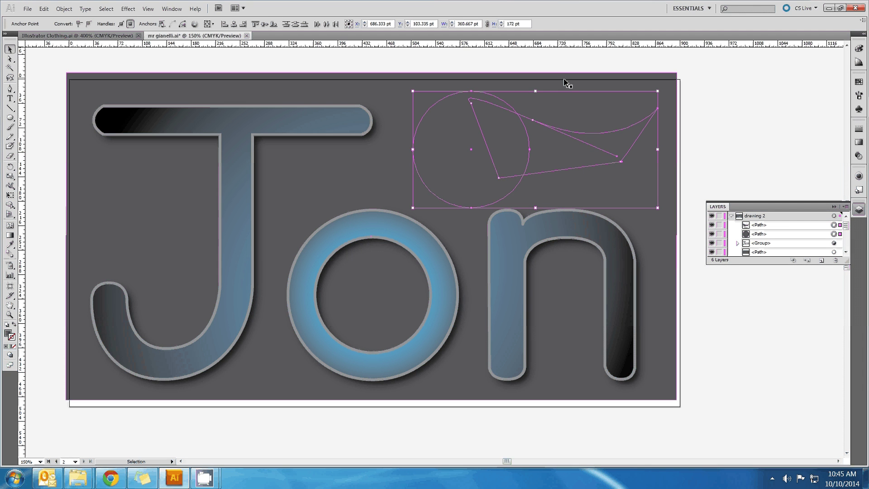
Fill the circle and the tail shape with the near-black colour #0B0E14.
double_click(10, 336)
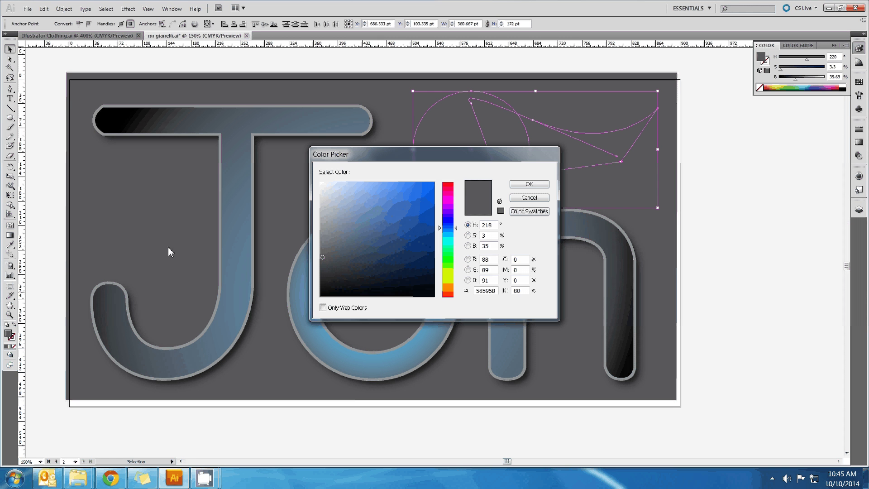
left_click(370, 294)
left_click(529, 198)
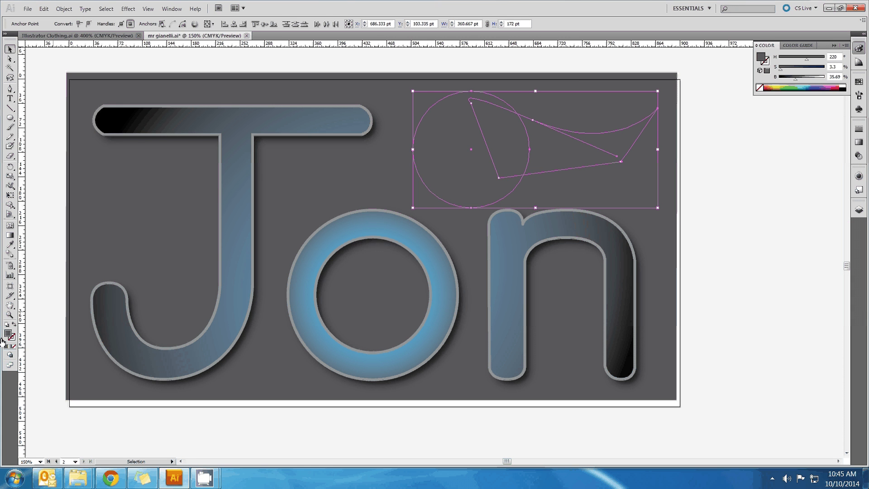
double_click(10, 336)
left_click(372, 288)
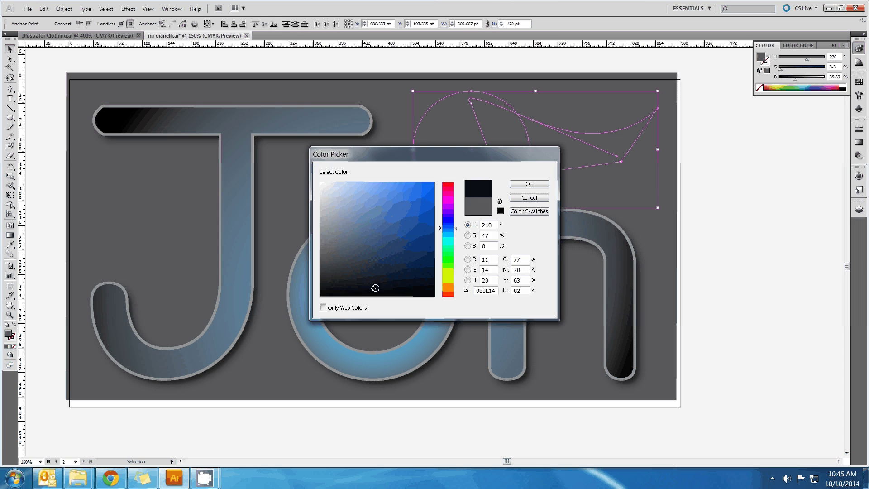
left_click(527, 185)
Merge the circle and the tail shape into a single path with the Pathfinder Unite operation and deselect it.
left_click(727, 183)
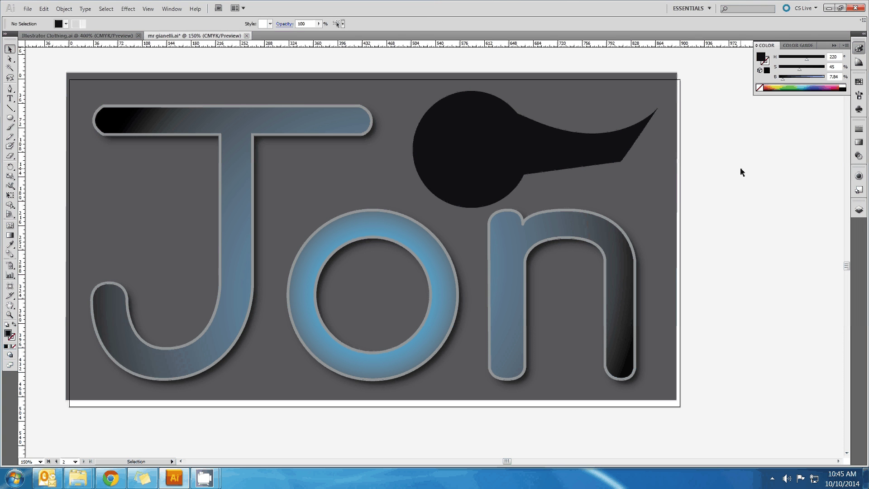
left_click(645, 121)
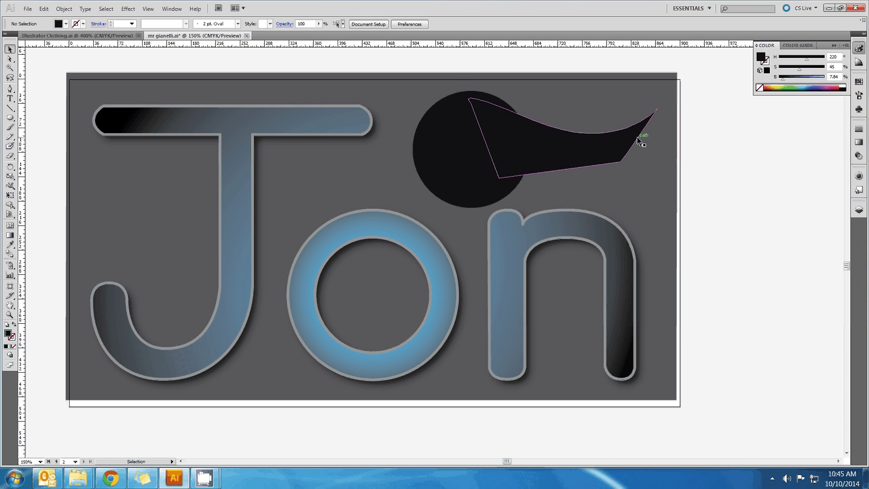
left_click(458, 168, "shift")
left_click(171, 9)
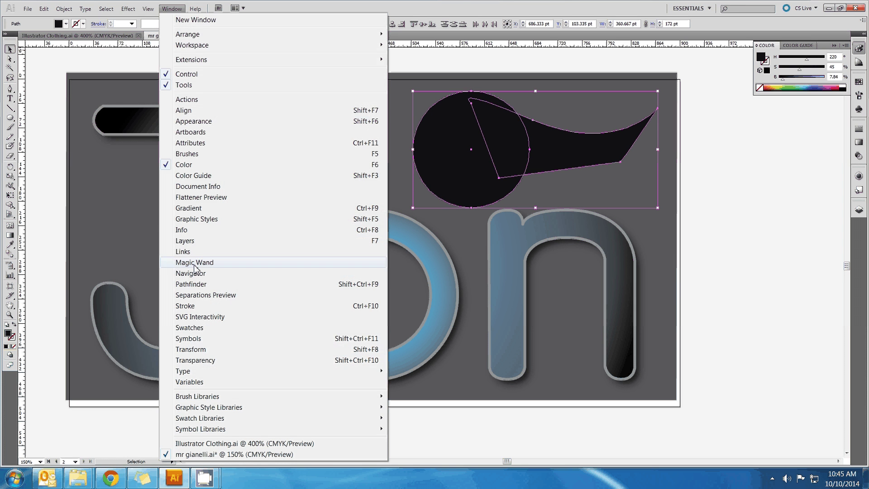
left_click(277, 284)
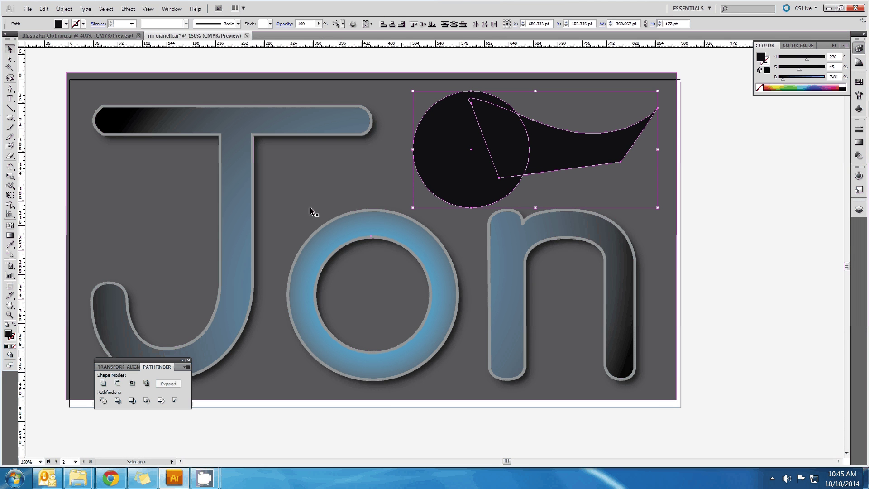
left_click(102, 383)
left_click(713, 143)
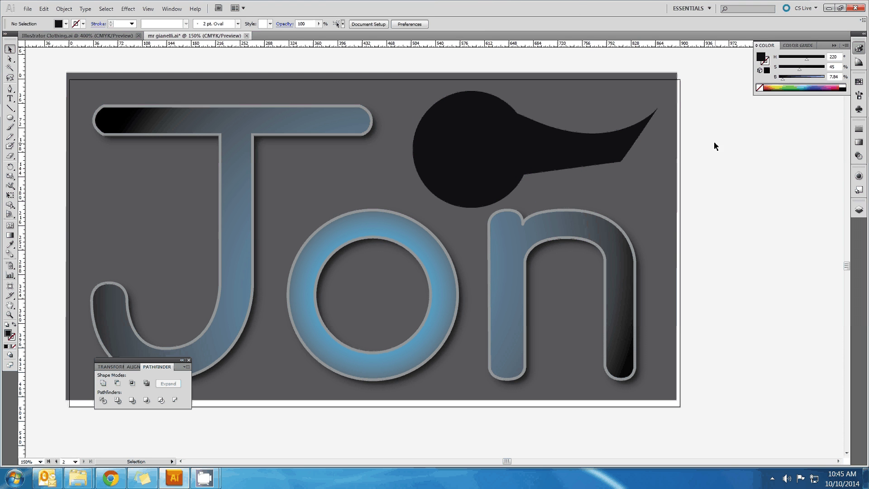
Reduce the merged black shape's height slightly from its lower edge and delete the shape.
left_click(615, 132)
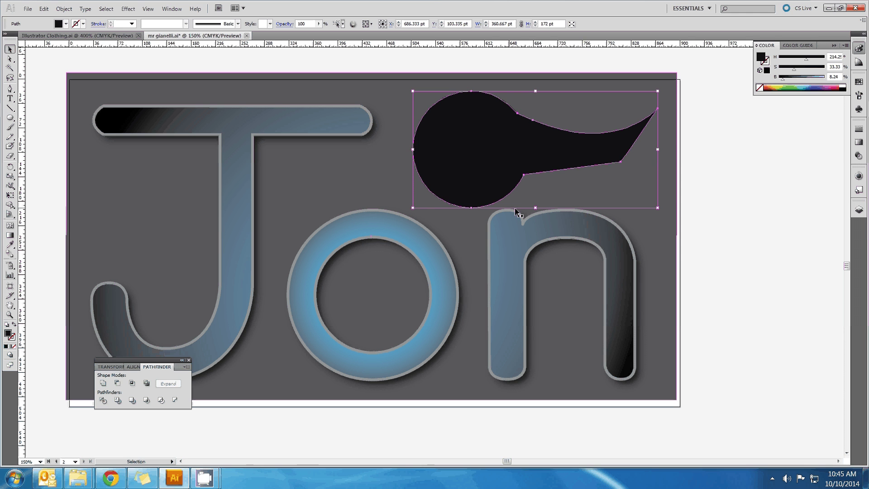
left_click_drag(535, 207, 533, 197)
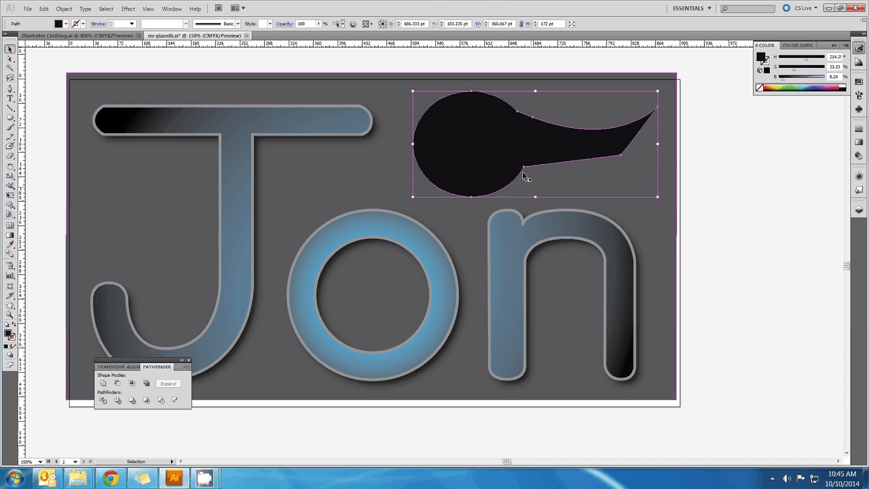
key("Delete")
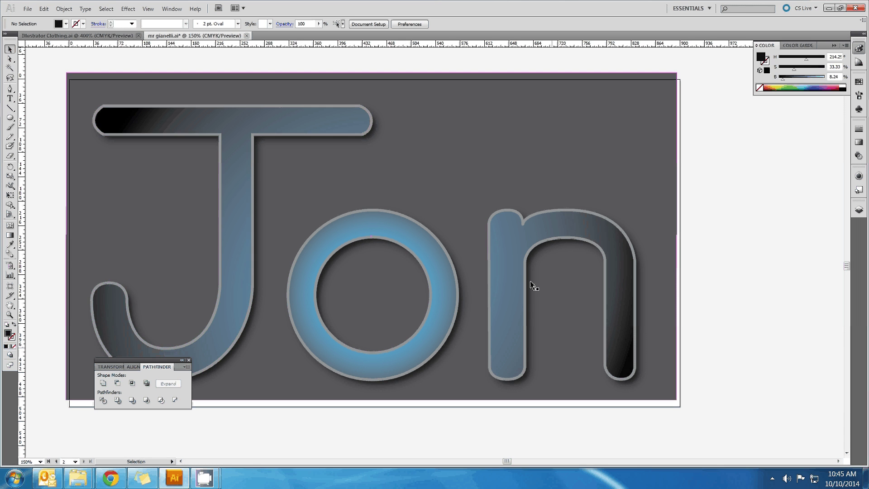
Build a stack of lettering copies, each offset slightly up and to the right, for a layered 3D look.
left_click(243, 176)
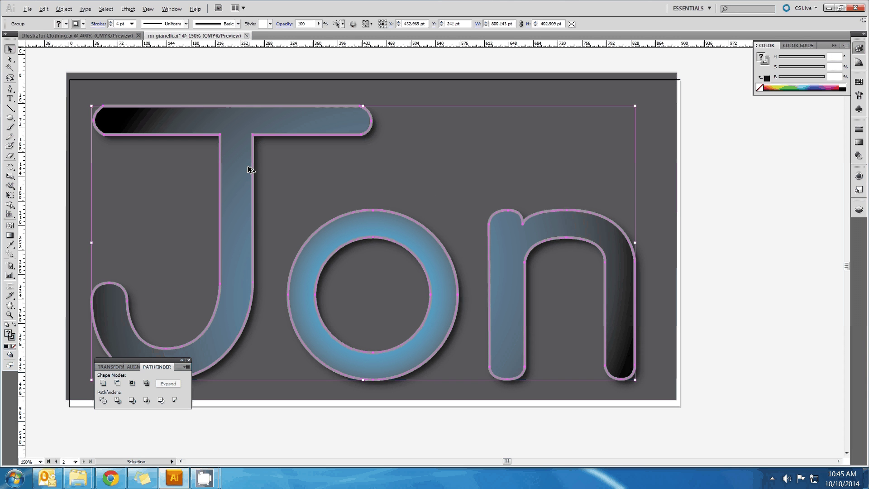
mouse_move(250, 169)
left_mouse_down()
mouse_move(262, 164)
mouse_move(244, 167)
mouse_move(254, 162)
mouse_move(252, 173)
left_mouse_up()
left_click(400, 162)
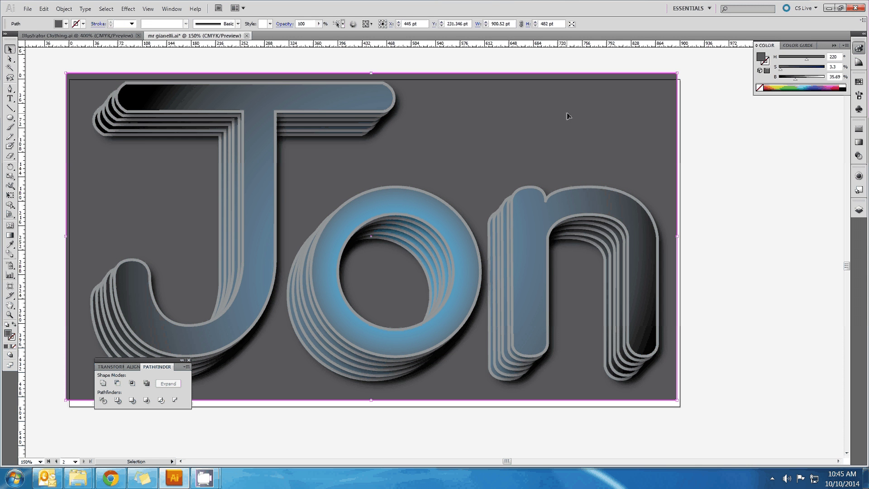
left_click(422, 221)
Undo the offset lettering copies one after another back to the single original group.
key("ctrl+z")
key("ctrl+z")
key("ctrl+z")
key("ctrl+z")
key("ctrl+z")
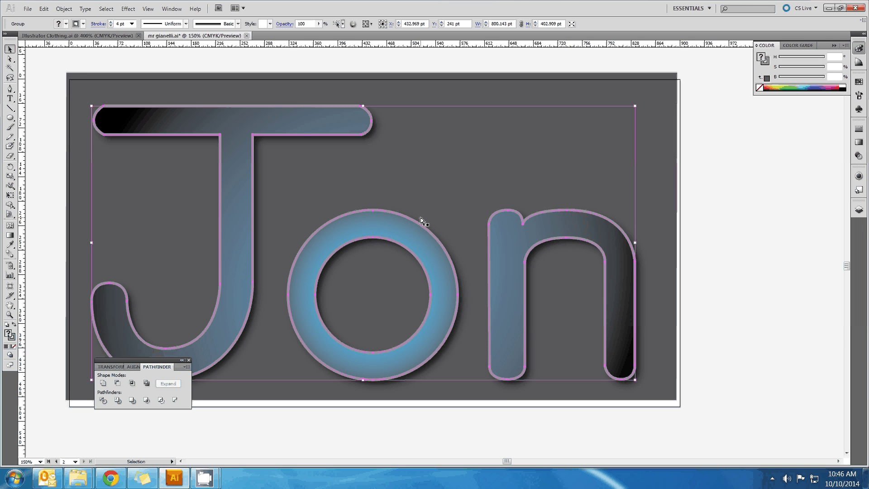
Move the Pathfinder panel clear of the letter "J" and deselect all artwork.
left_click_drag(166, 367, 158, 390)
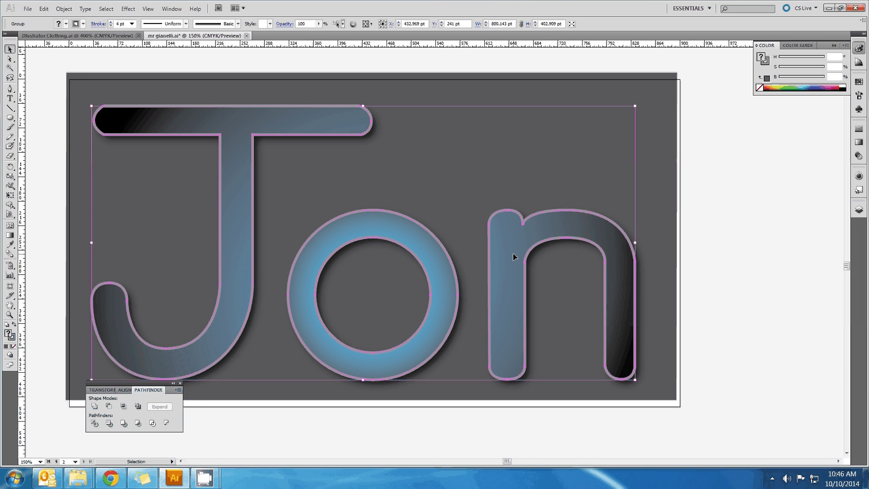
left_click(715, 205)
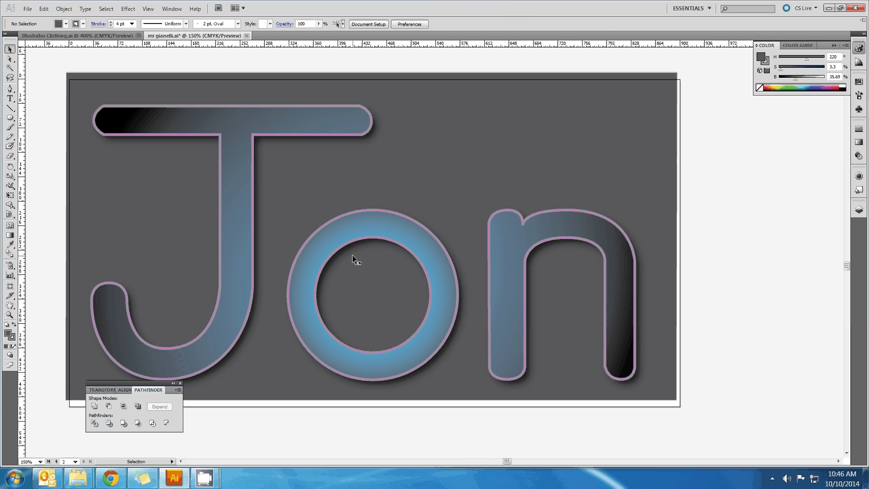
left_click(409, 180)
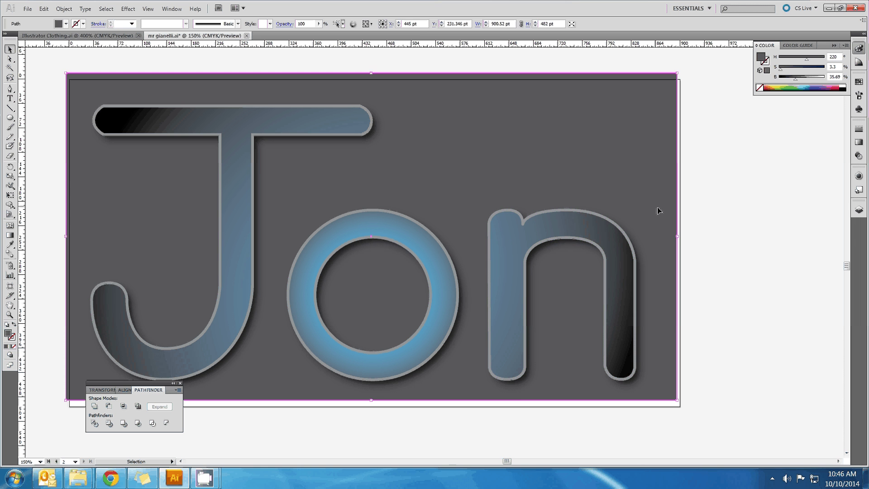
left_click(685, 216)
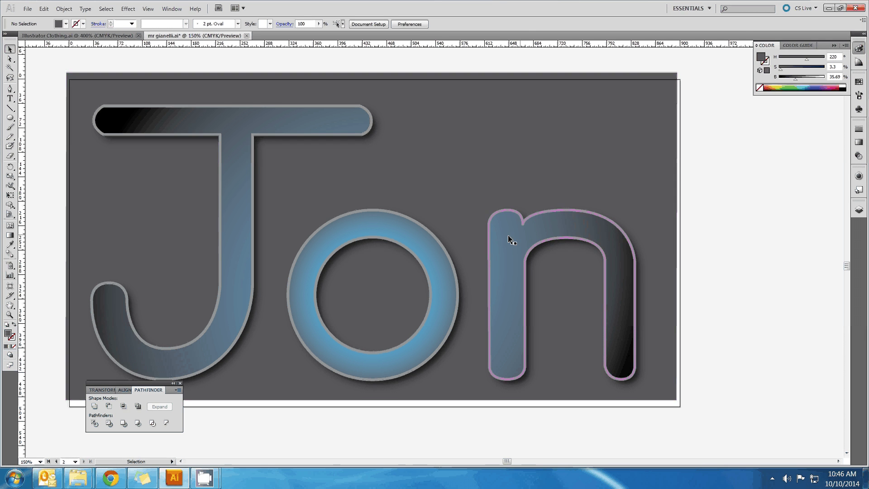
Move the dark grey background rectangle slightly down and right so it lines up with the artboard, and deselect it.
left_click(244, 207)
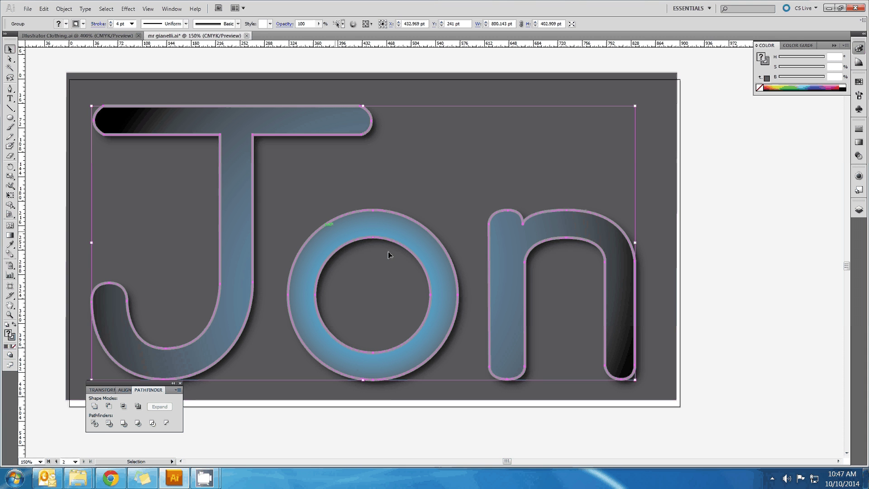
left_click(685, 221)
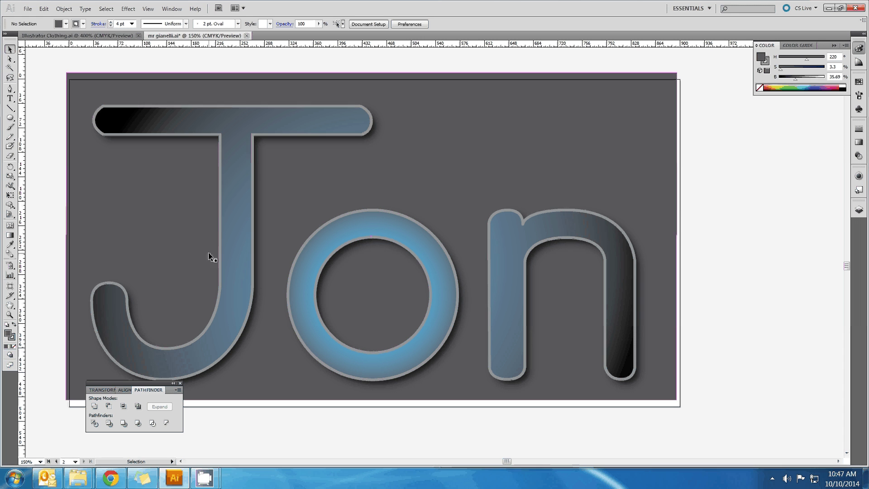
left_click(312, 200)
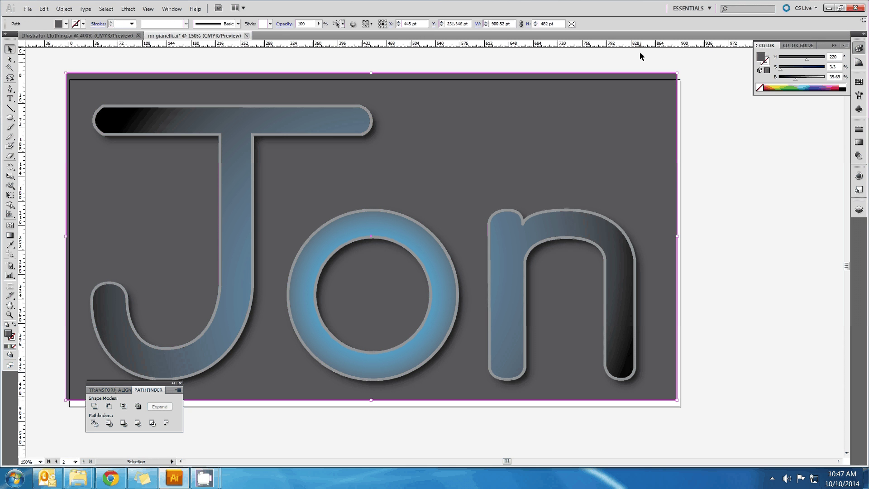
left_click_drag(657, 102, 661, 109)
left_click(727, 108)
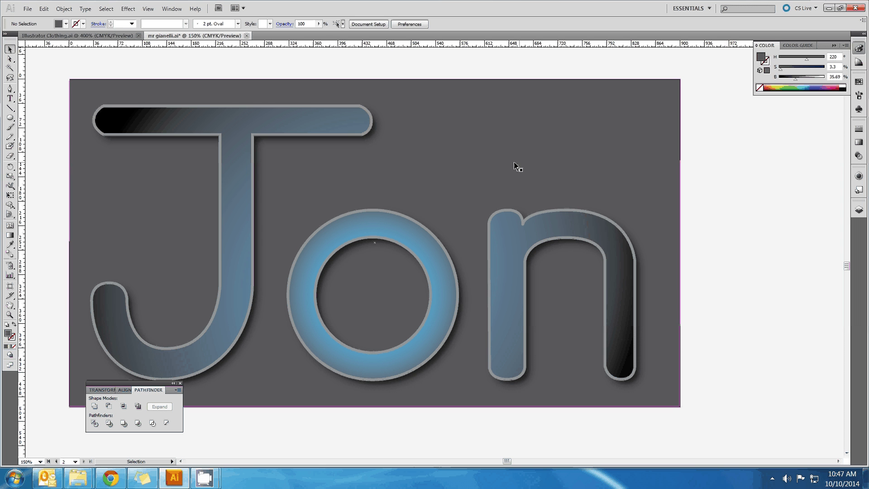
Ungroup the "Jon" lettering into separate letters.
left_click(240, 196)
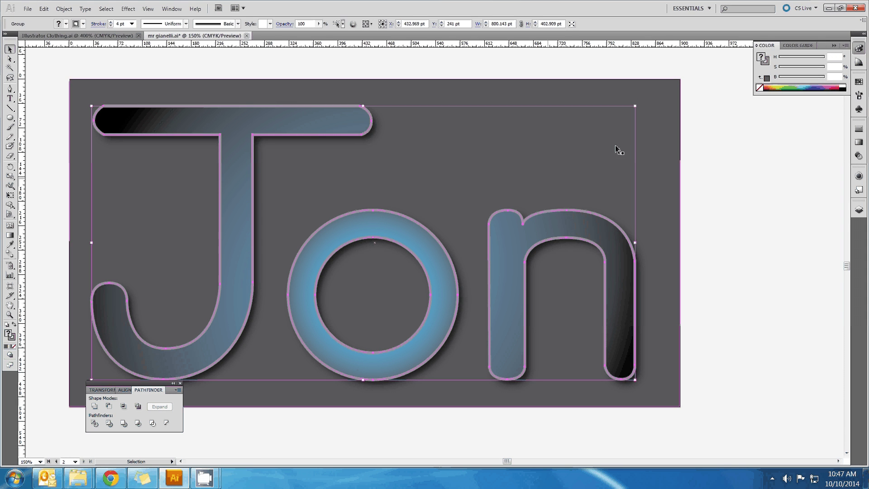
right_click(316, 199)
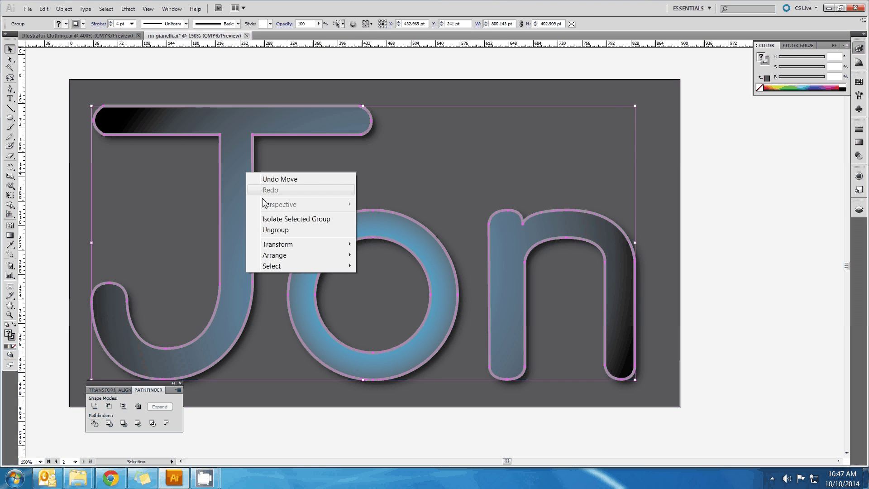
left_click(270, 229)
Try scaling the letters "o" and "n" down together proportionally toward their lower-left corner, and undo the resize.
left_click_drag(741, 184, 281, 401)
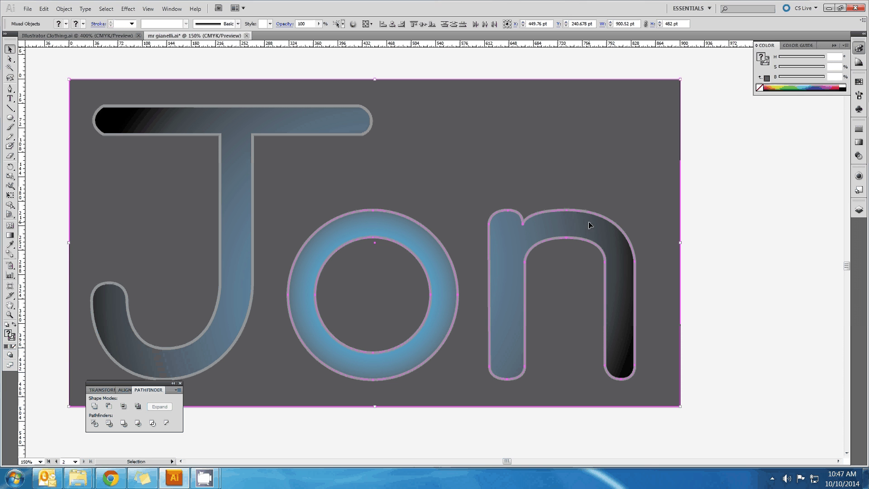
left_click(403, 247, "shift")
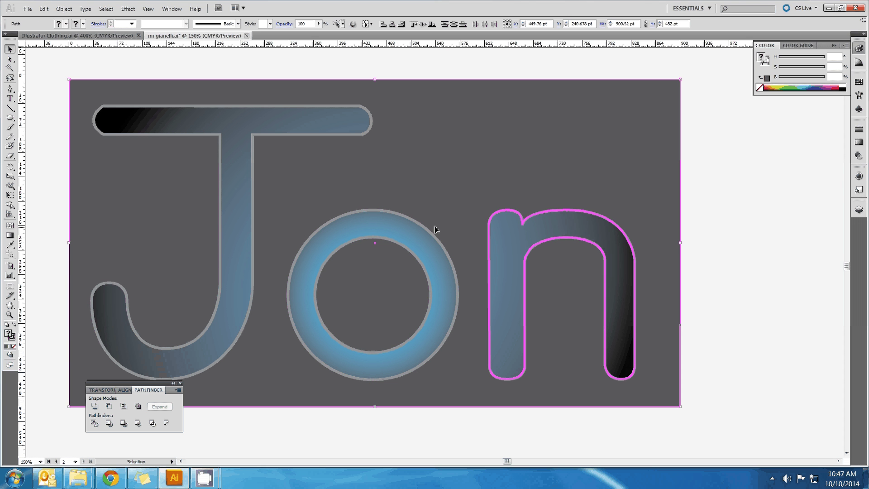
left_click(577, 205, "shift")
left_click(416, 234, "shift")
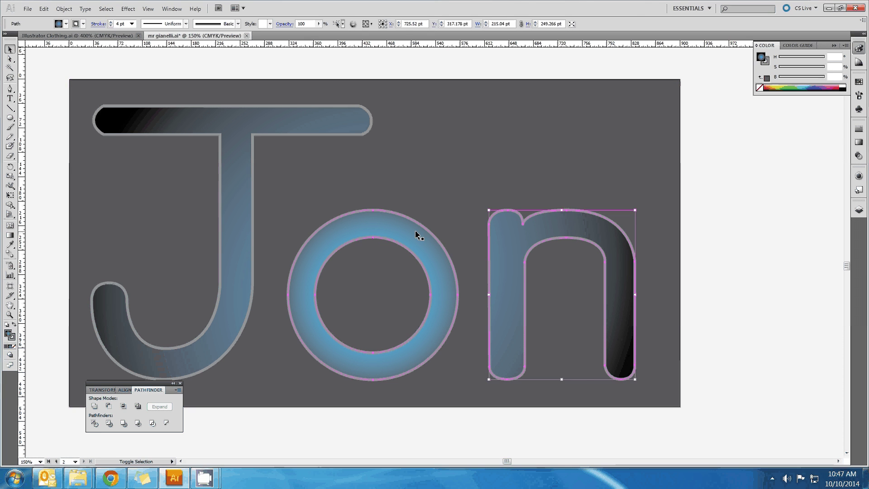
left_click(417, 233, "shift")
left_click_drag(635, 210, 529, 262)
left_click(685, 243)
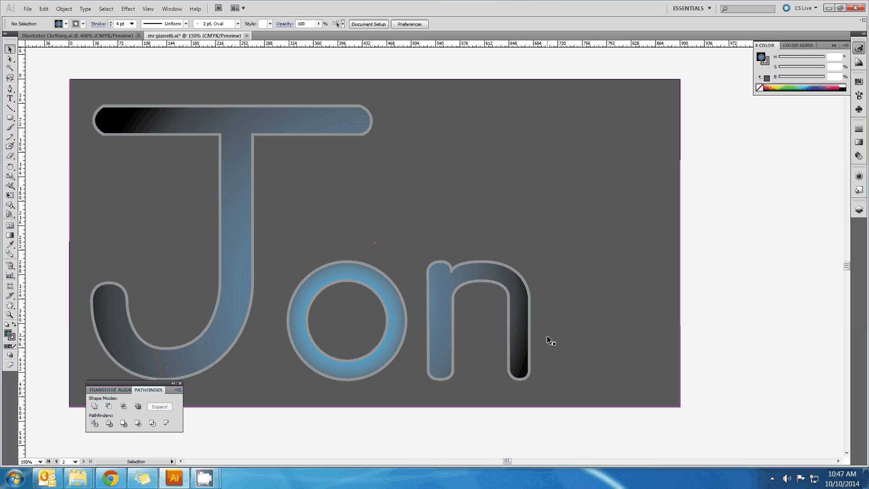
key("ctrl+z")
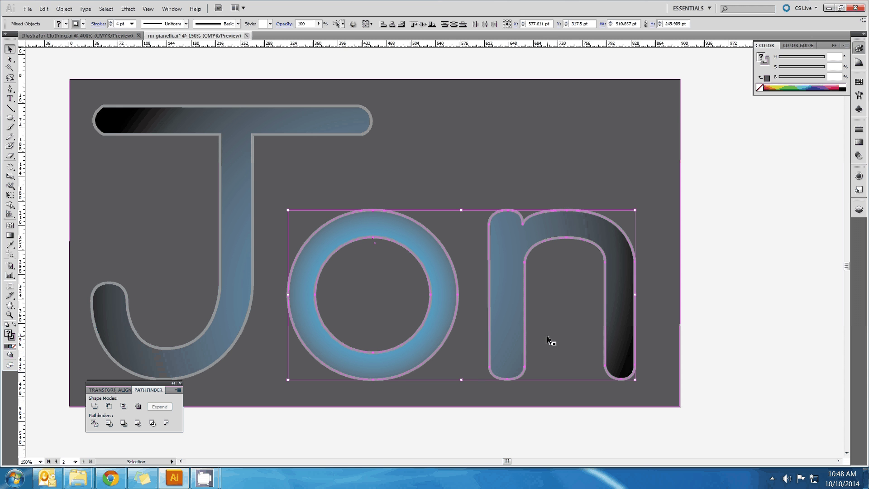
Try black and a darker grey as the background rectangle's fill, return it to the original grey swatch, and deselect it.
left_click(677, 224)
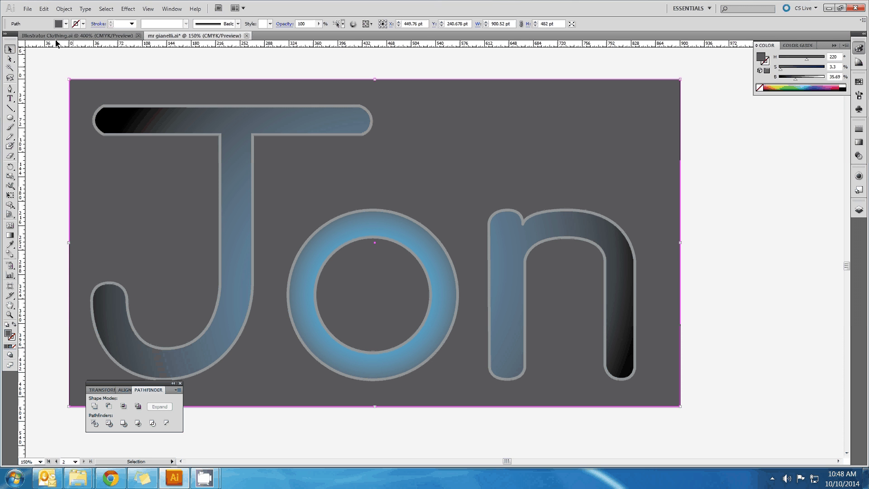
left_click(59, 24)
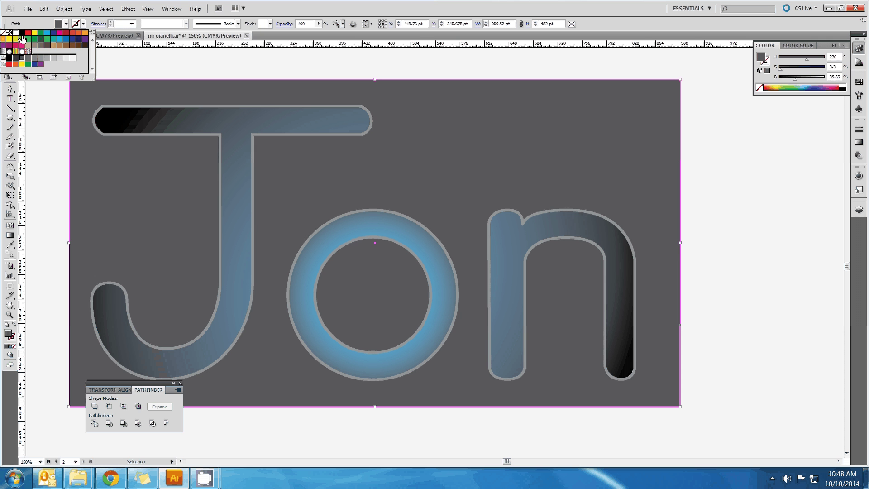
left_click(21, 34)
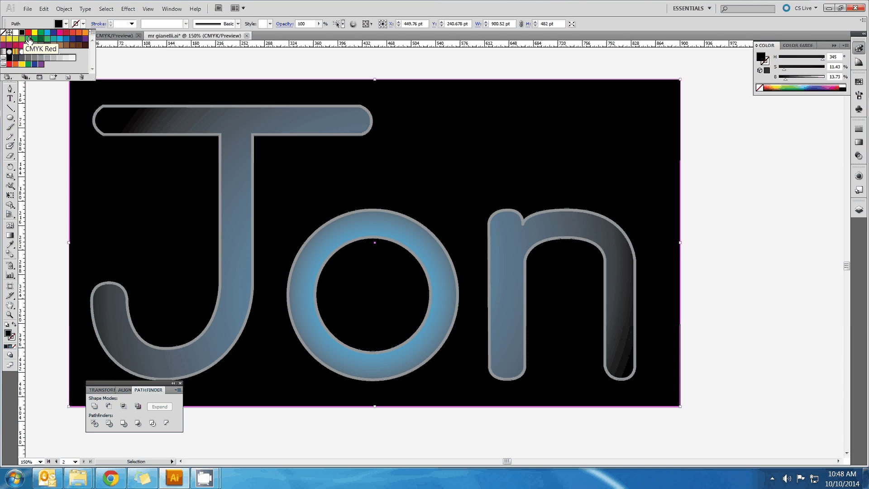
left_click(18, 60)
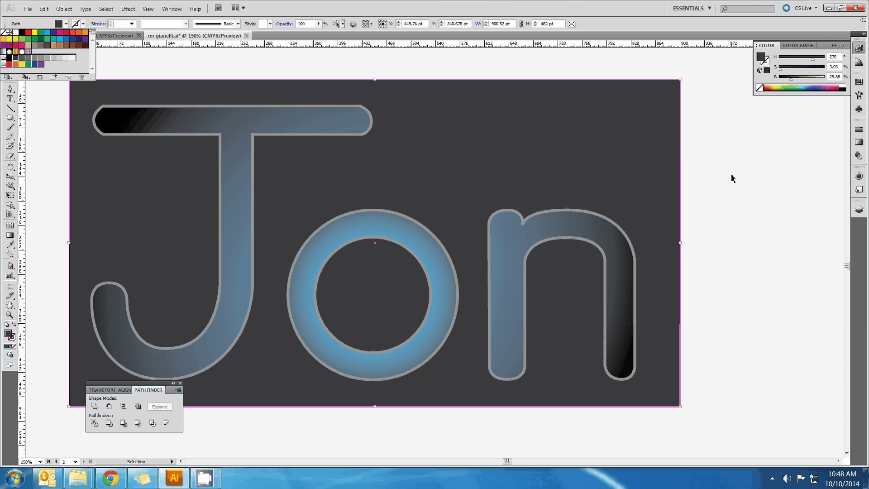
left_click(21, 57)
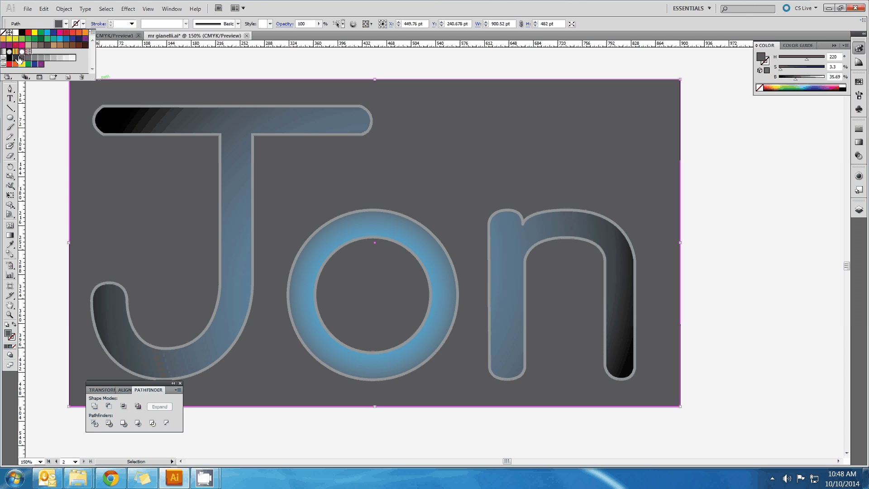
left_click(16, 58)
left_click(22, 58)
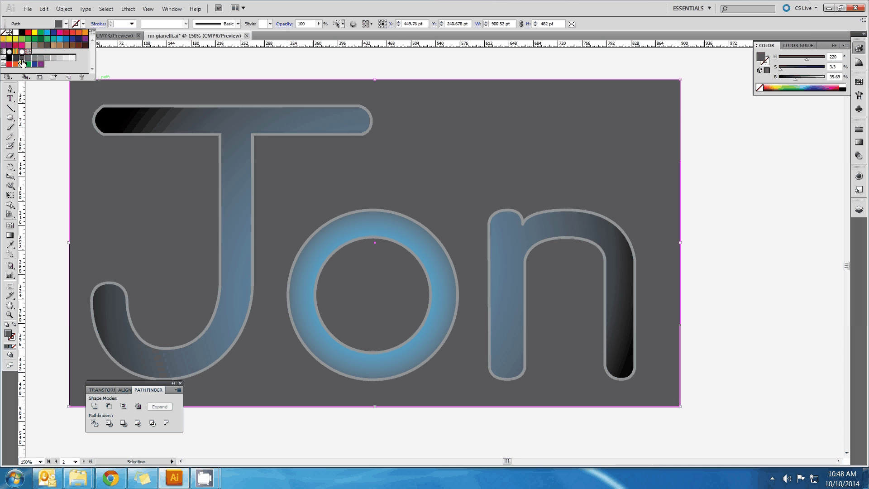
left_click(211, 76)
scroll(387, 202, "down", 1)
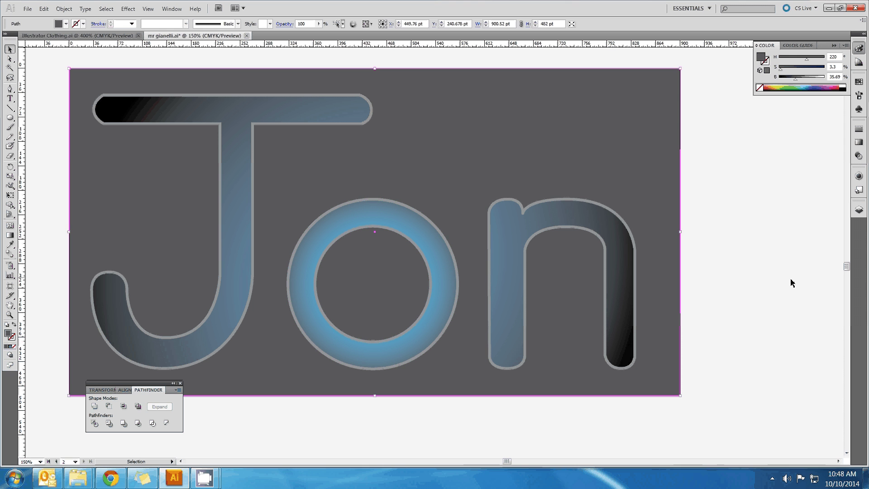
left_click(813, 242)
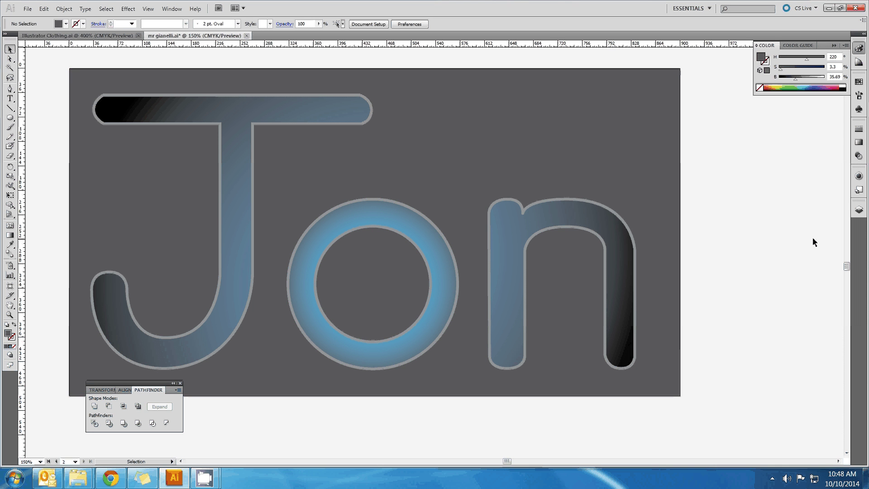
scroll(779, 254, "up", 1)
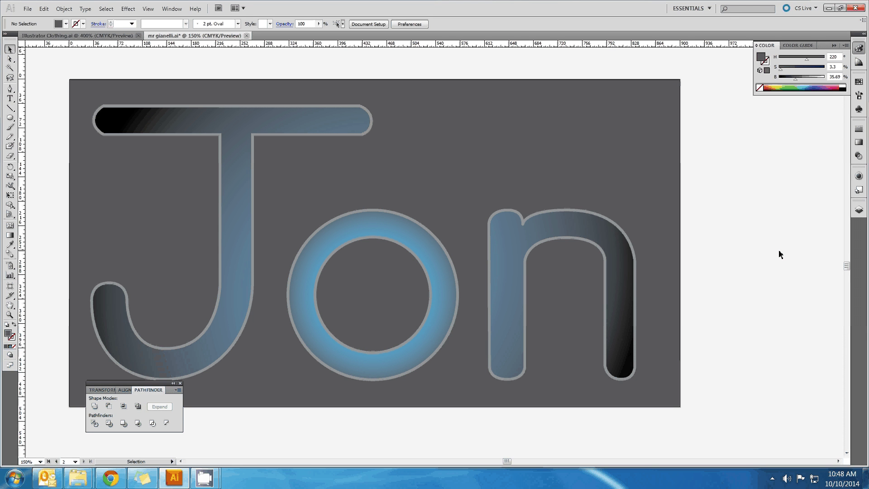
scroll(749, 252, "down", 1)
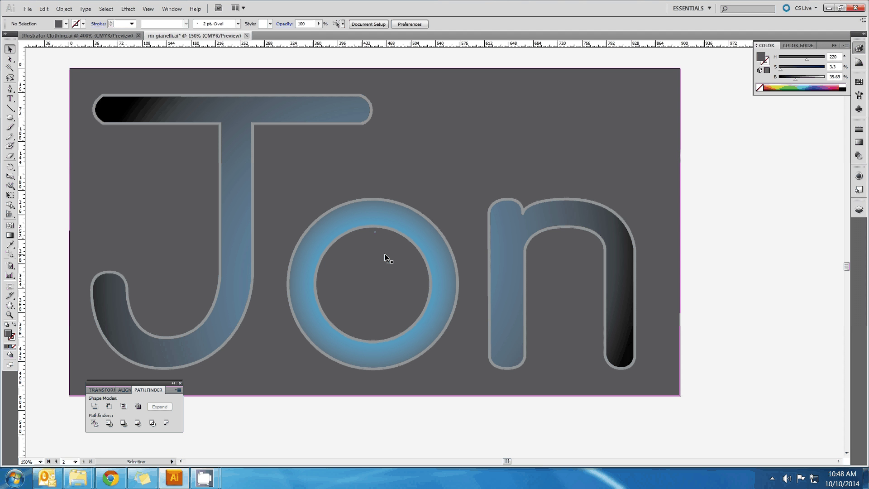
scroll(385, 258, "up", 1)
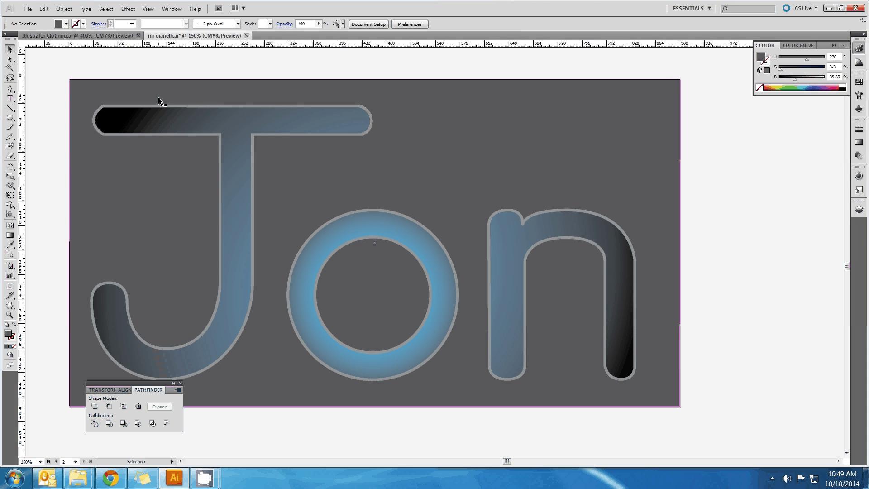
Make the "drawing" layer visible to show the teal lettering on the upper artboard.
scroll(138, 234, "up", 10)
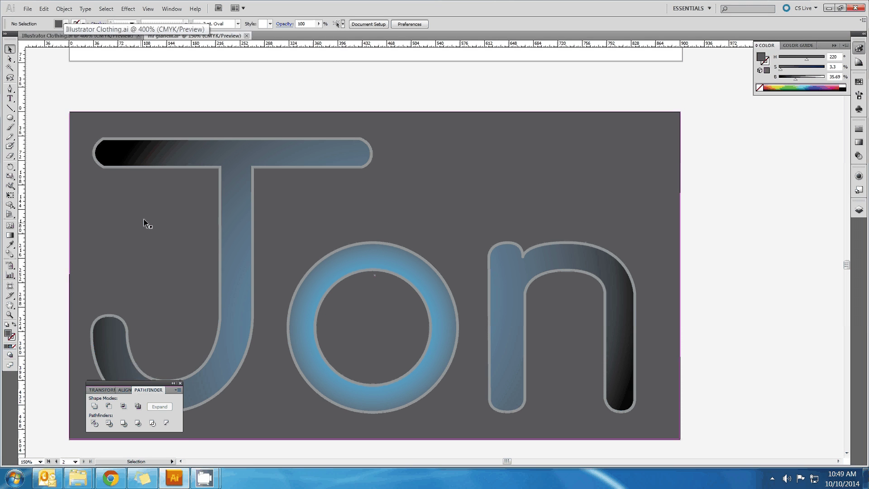
scroll(787, 185, "down", 3)
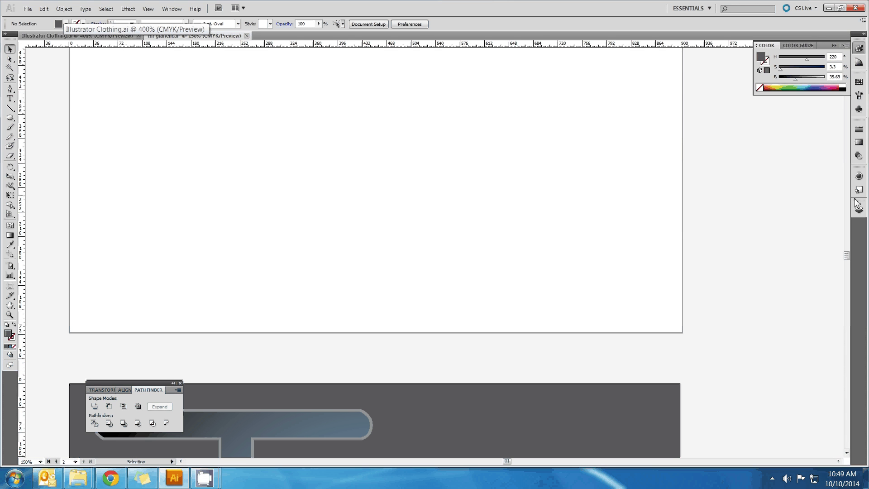
left_click(858, 209)
scroll(724, 230, "down", 5)
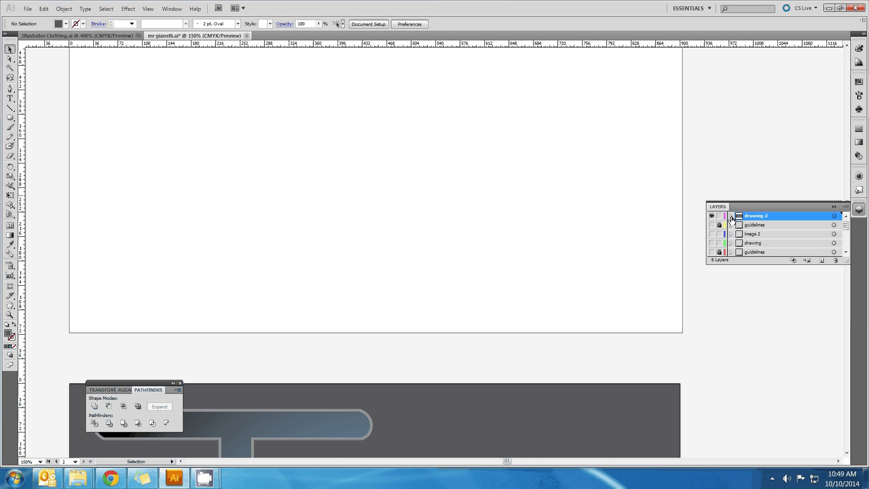
left_click(712, 234)
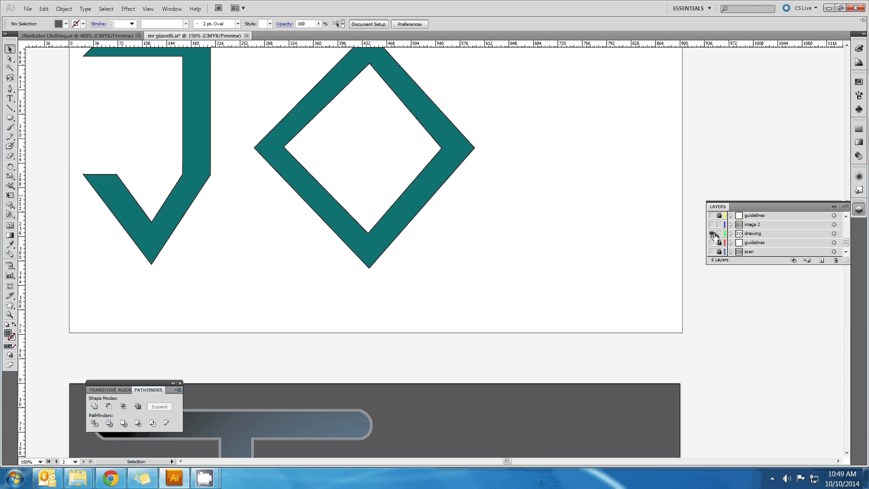
Examine the teal "J" and diamond-shaped "O" on the upper artboard, return to the "Jon" artboard, and deselect everything.
scroll(626, 250, "up", 3)
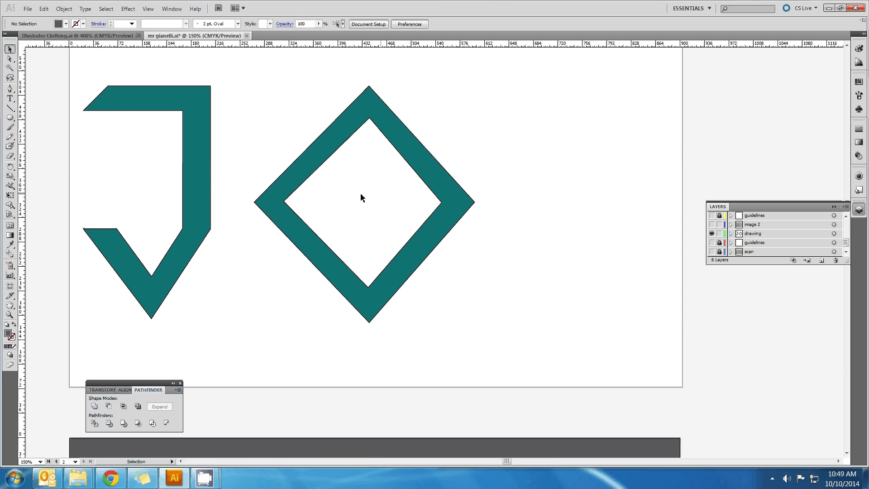
left_click(207, 189)
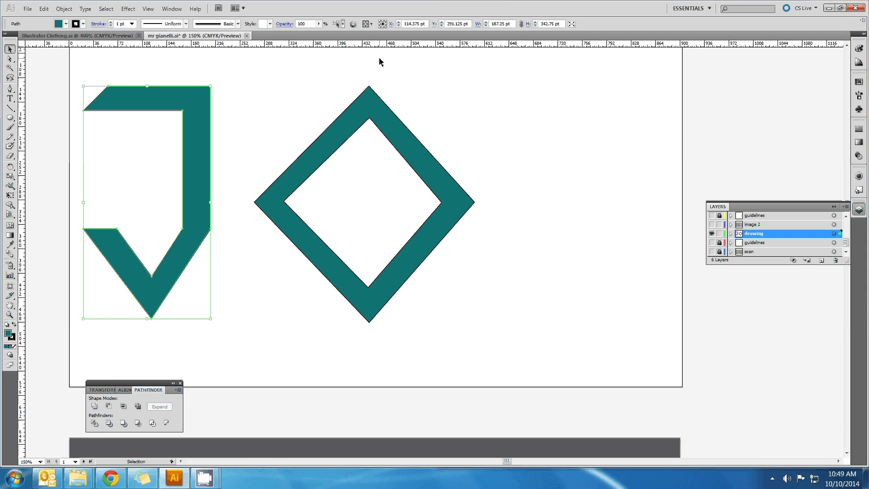
scroll(395, 96, "down", 12)
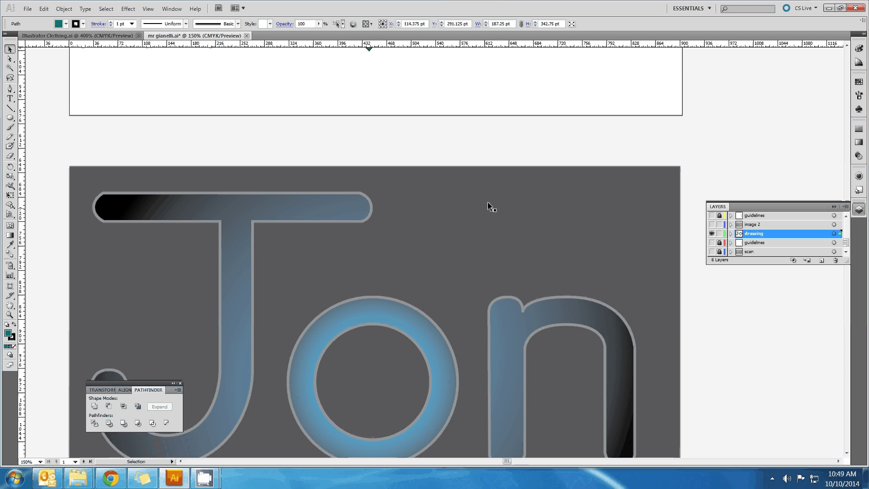
scroll(480, 181, "down", 2)
scroll(657, 108, "down", 2)
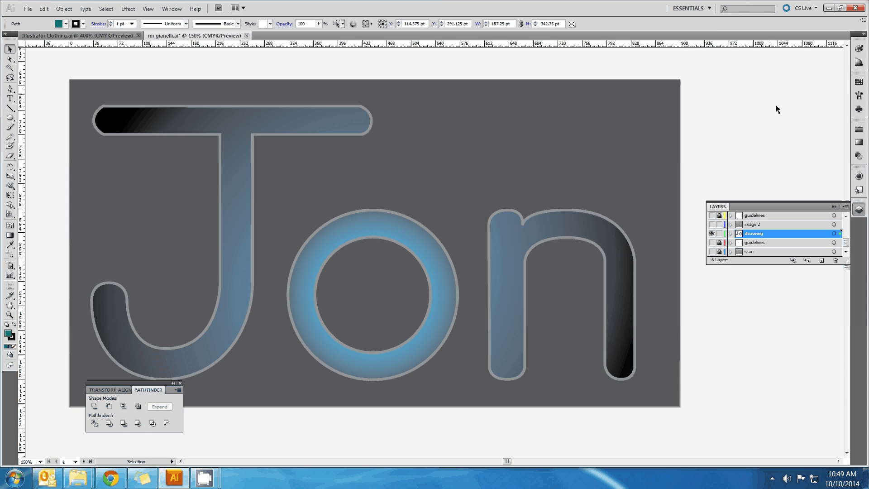
left_click(801, 111)
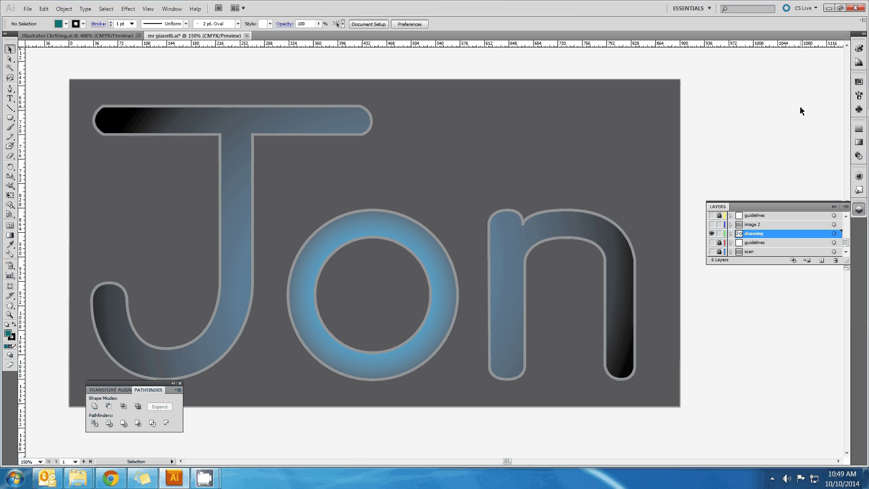